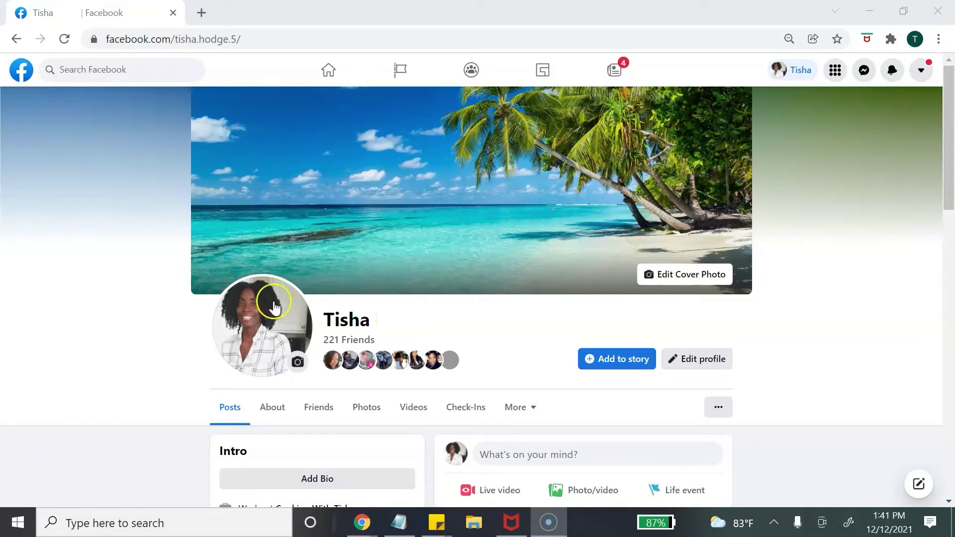
Start creating a new Facebook Page from the Menu's Create options.
click(837, 75)
click(836, 76)
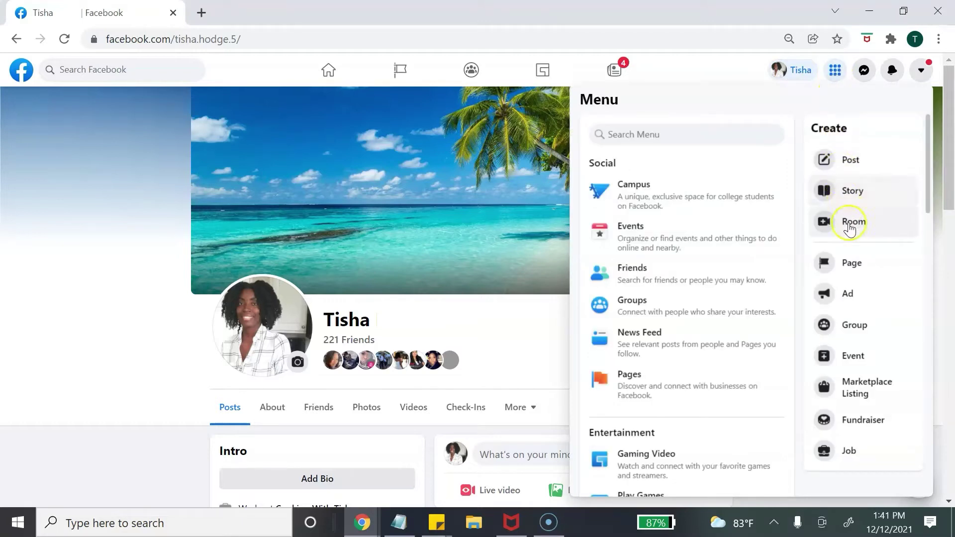
click(851, 262)
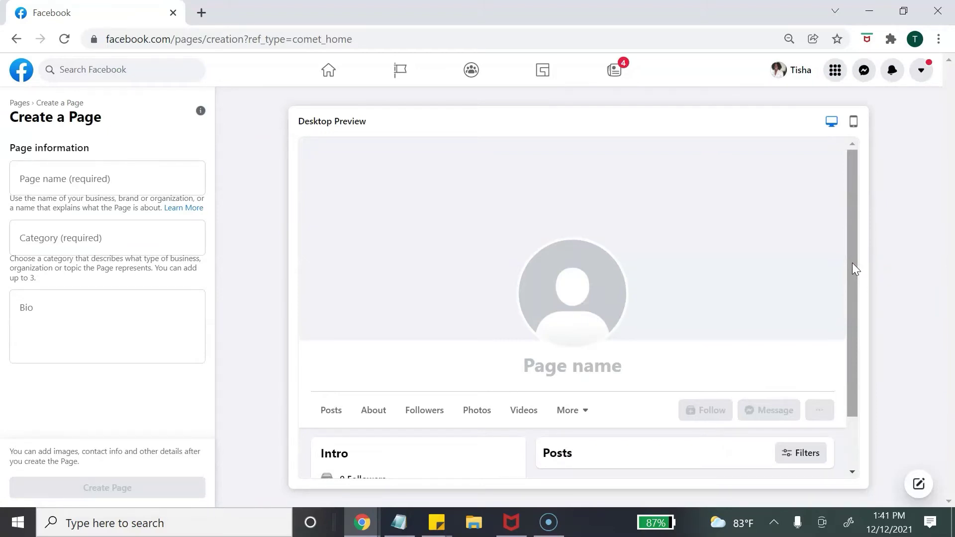
click(744, 259)
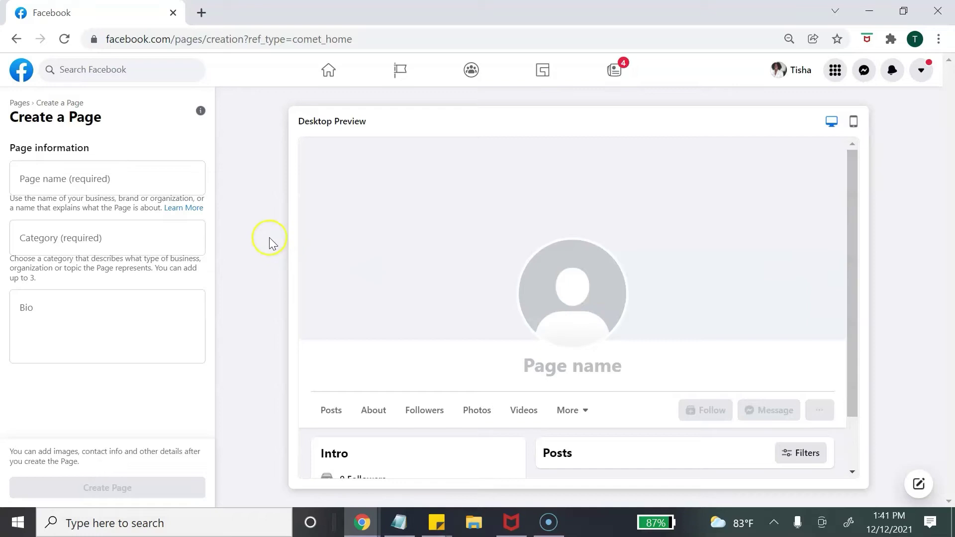
Name the Page 'Luxury Candle Co.' and type 'home decor' into Category.
click(83, 181)
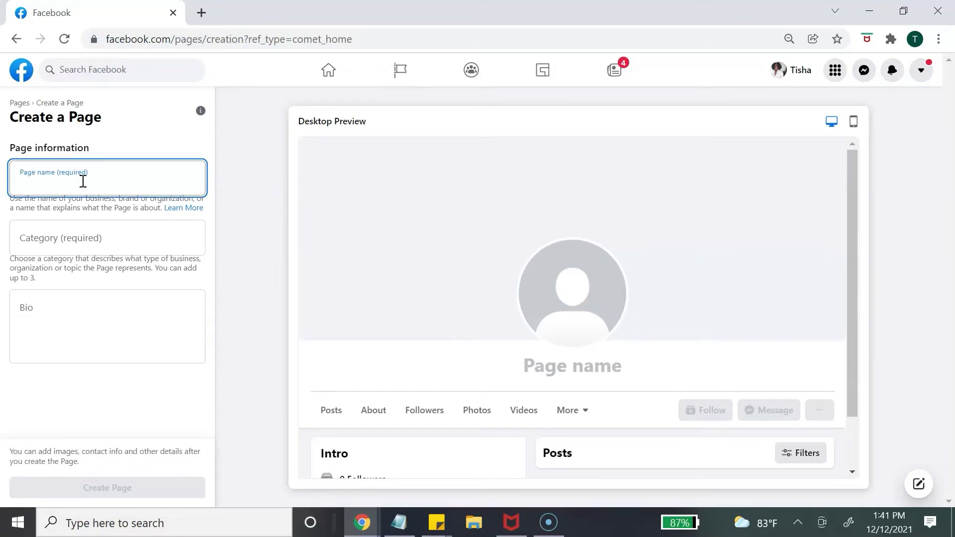
text(Lux)
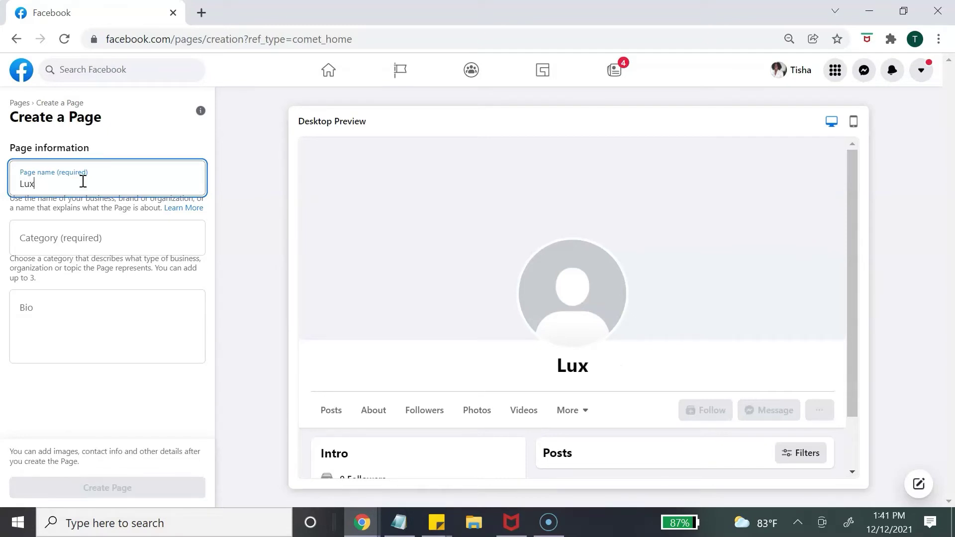
text(ury Can)
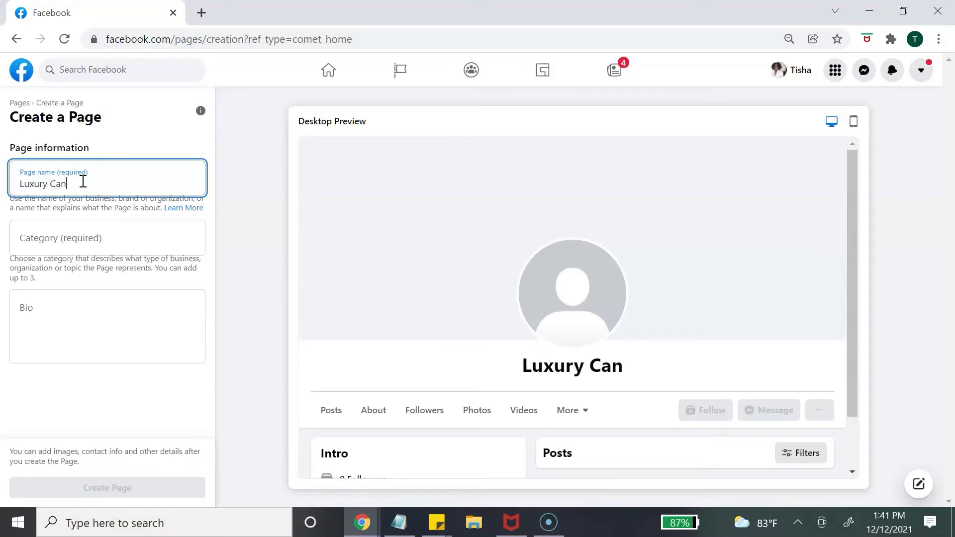
text(dle Co.)
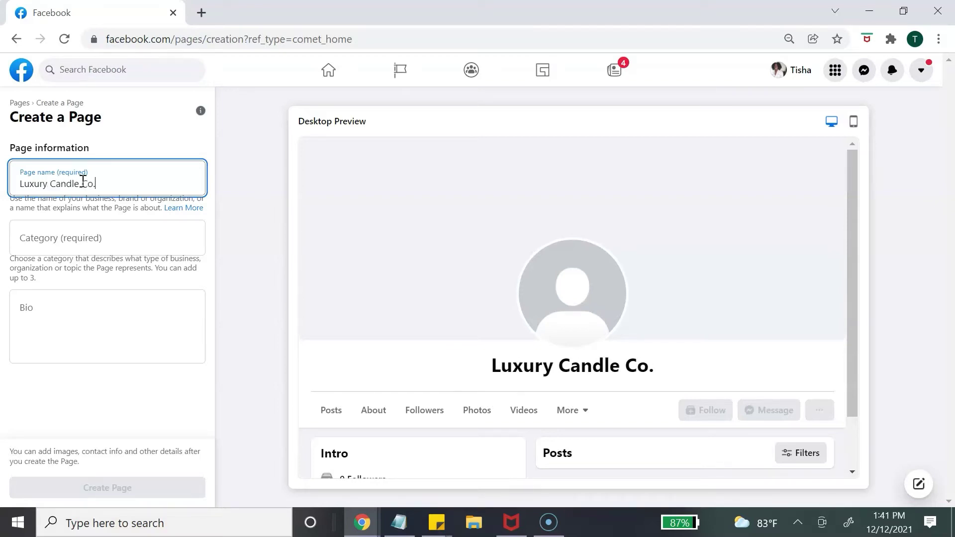
key(Tab)
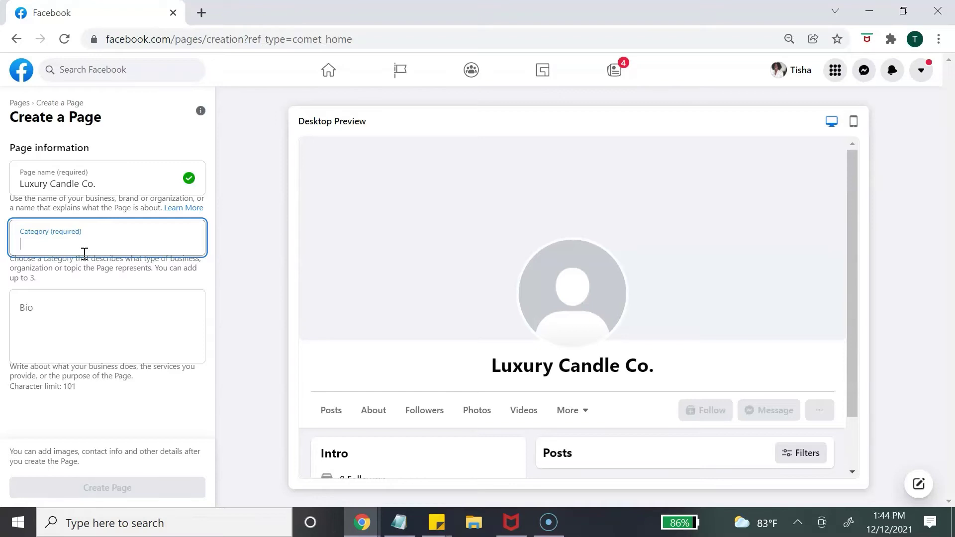
text(home)
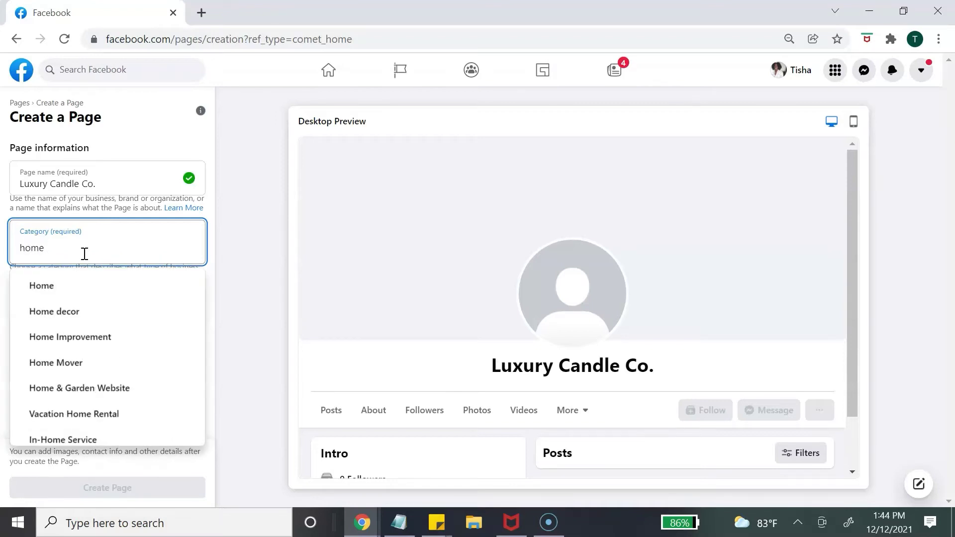
text( dec)
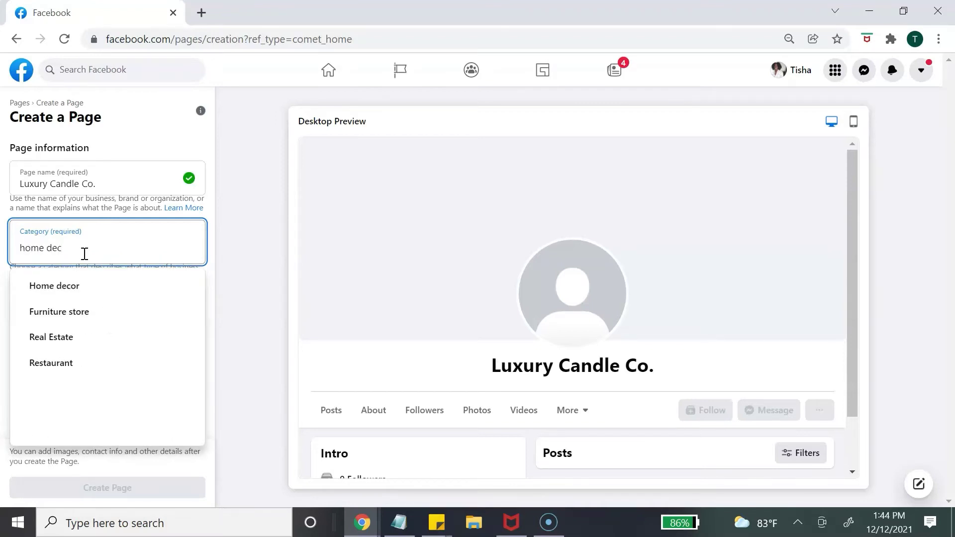
text(or)
Pick Home decor from the Category suggestions.
click(75, 288)
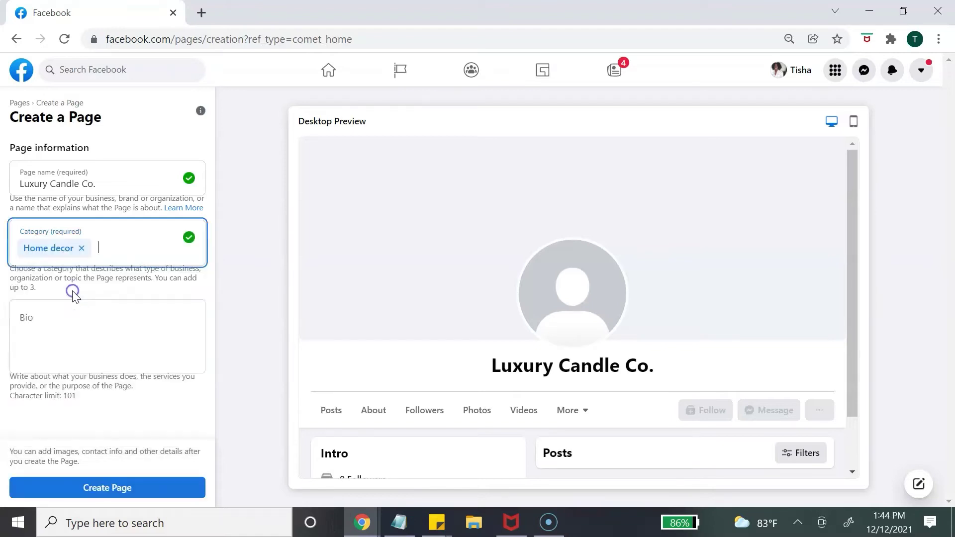
click(67, 310)
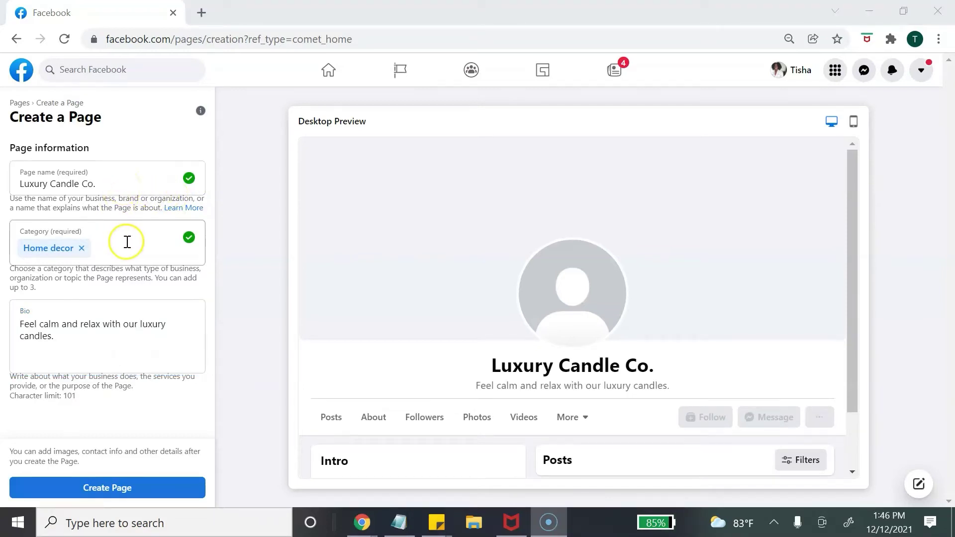
Create the Page and shift the cover photo up to show the full SELF CARE IN A JAR tagline.
click(122, 490)
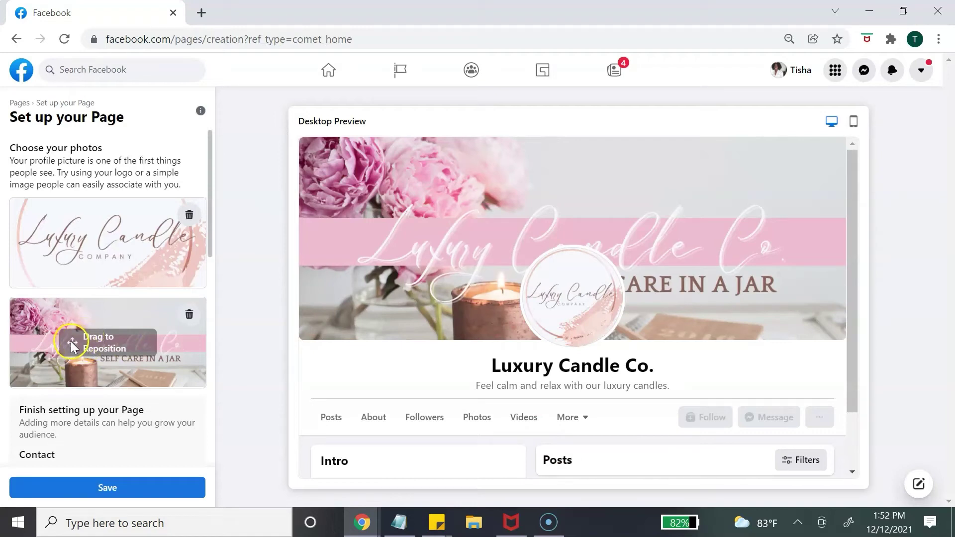
drag(72, 347, 72, 336)
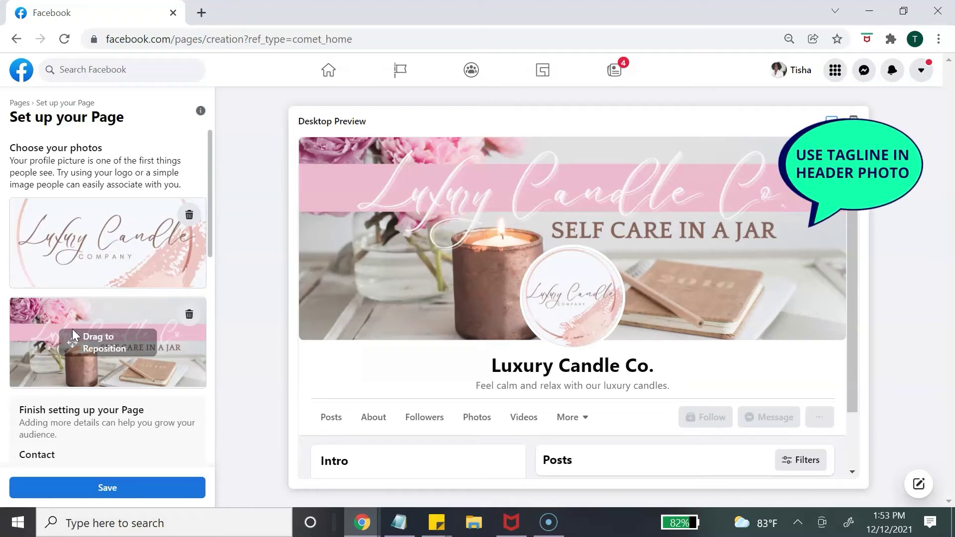
Set Hours to No Hours Available, leaving the contact and location fields blank.
scroll(214, 329, down, 5)
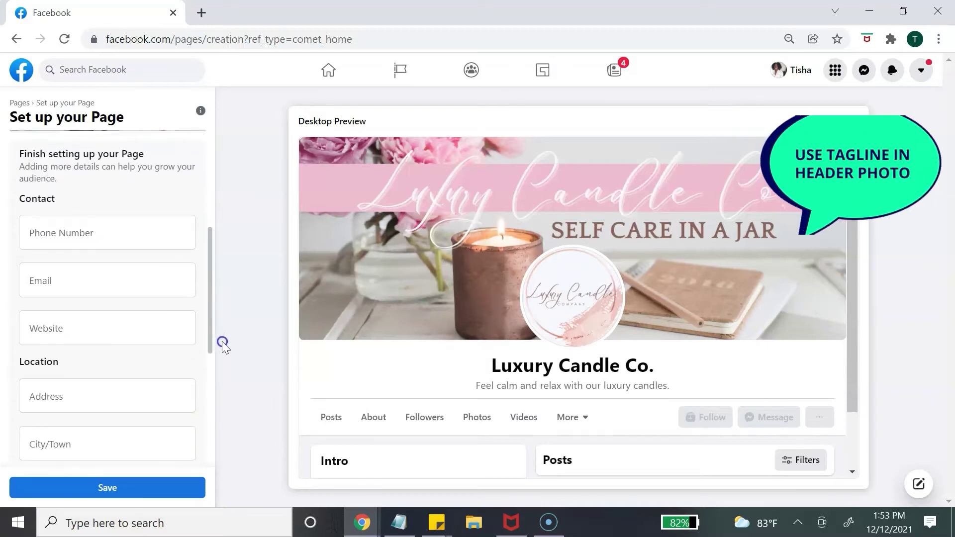
scroll(223, 351, down, 1)
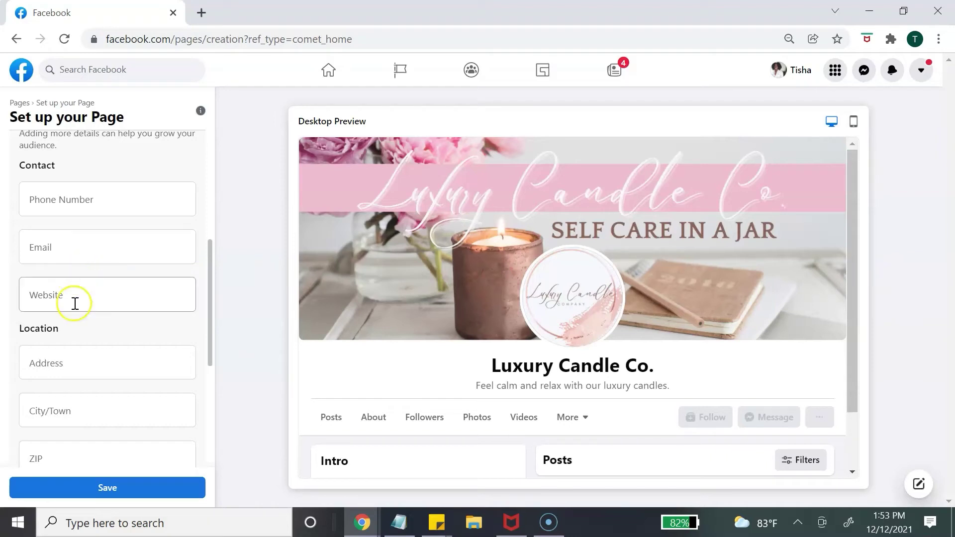
scroll(87, 276, down, 2)
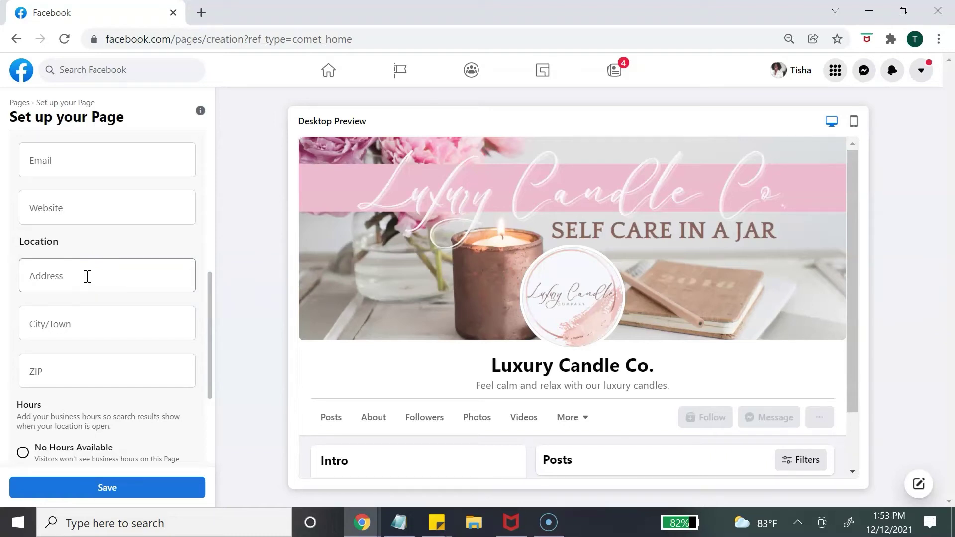
scroll(87, 276, down, 3)
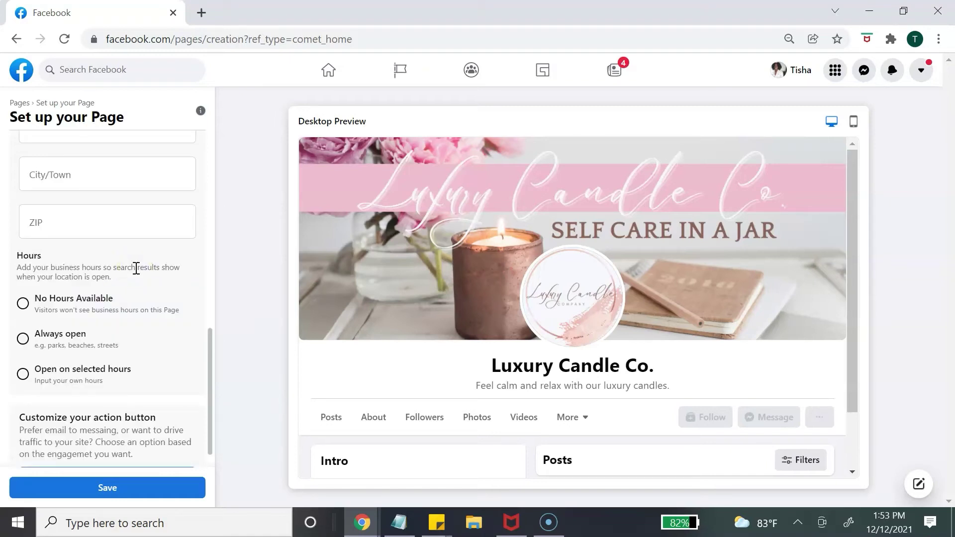
click(38, 311)
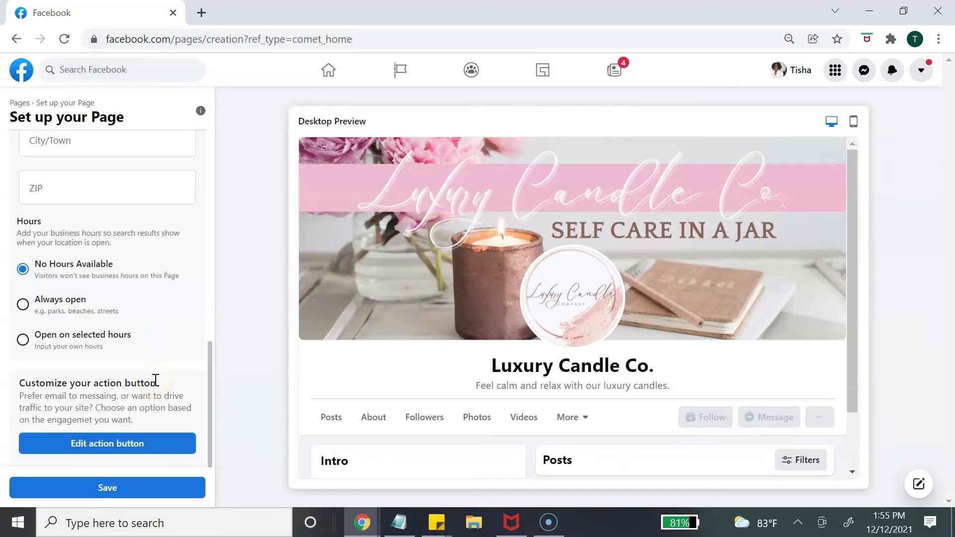
Try a Sign Up action button, dismiss it without a link, and save the Page setup.
click(134, 445)
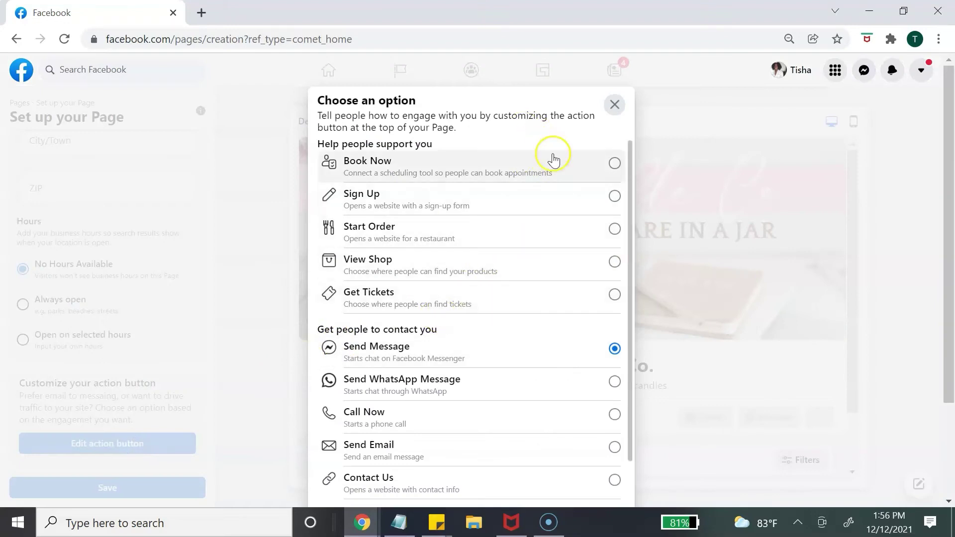
scroll(554, 165, down, 3)
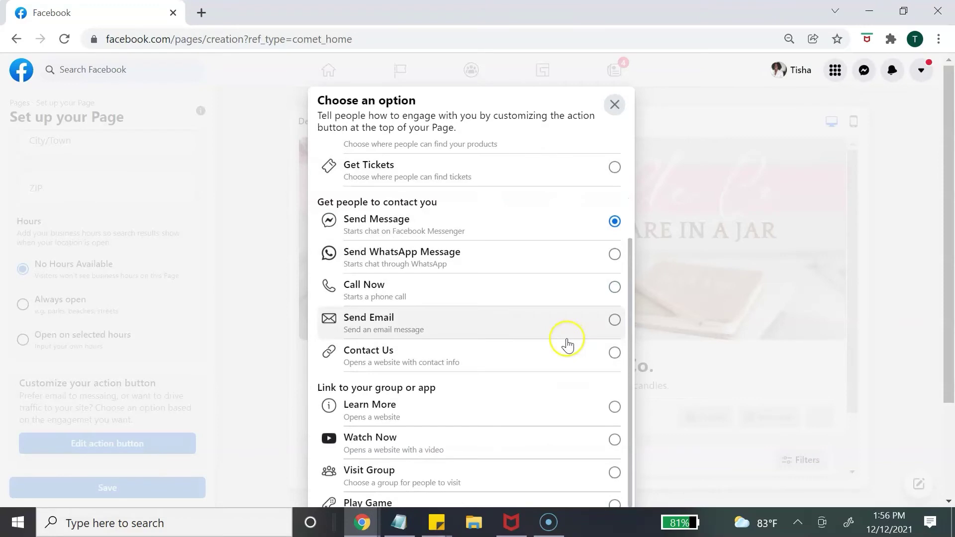
scroll(568, 344, up, 3)
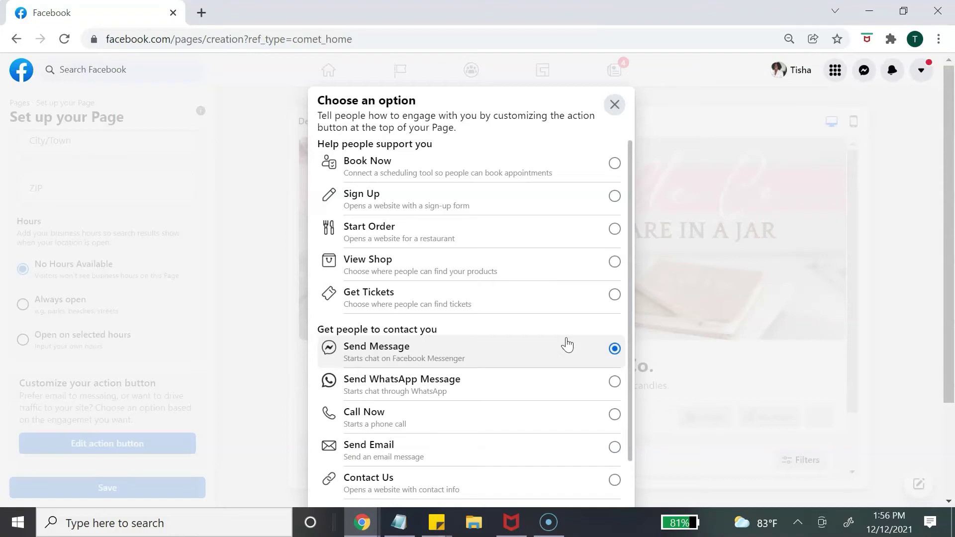
click(615, 197)
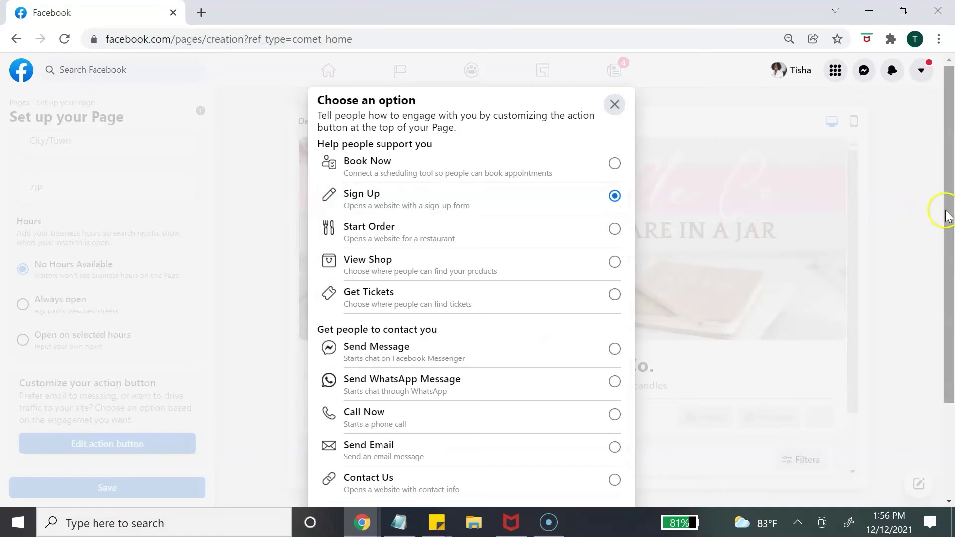
drag(947, 213, 950, 374)
click(597, 451)
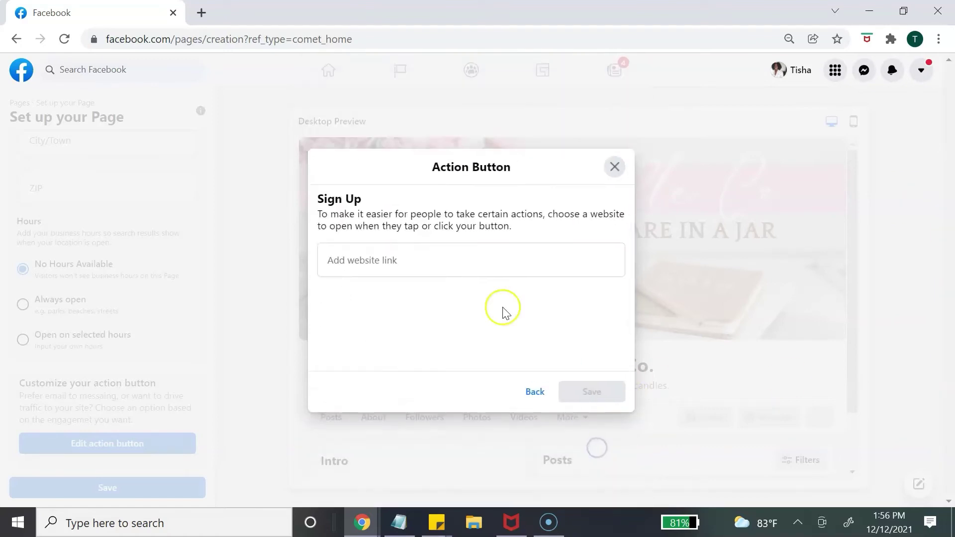
click(435, 267)
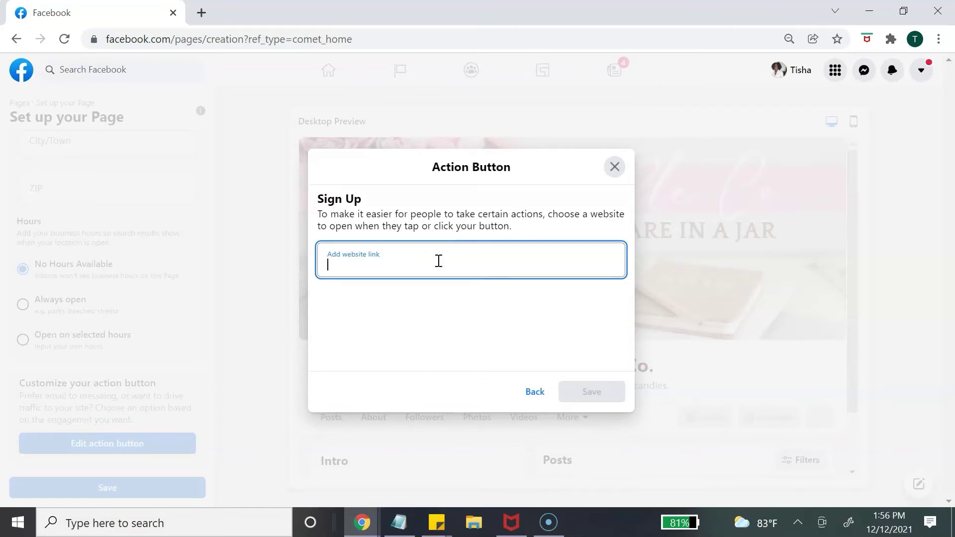
key(Escape)
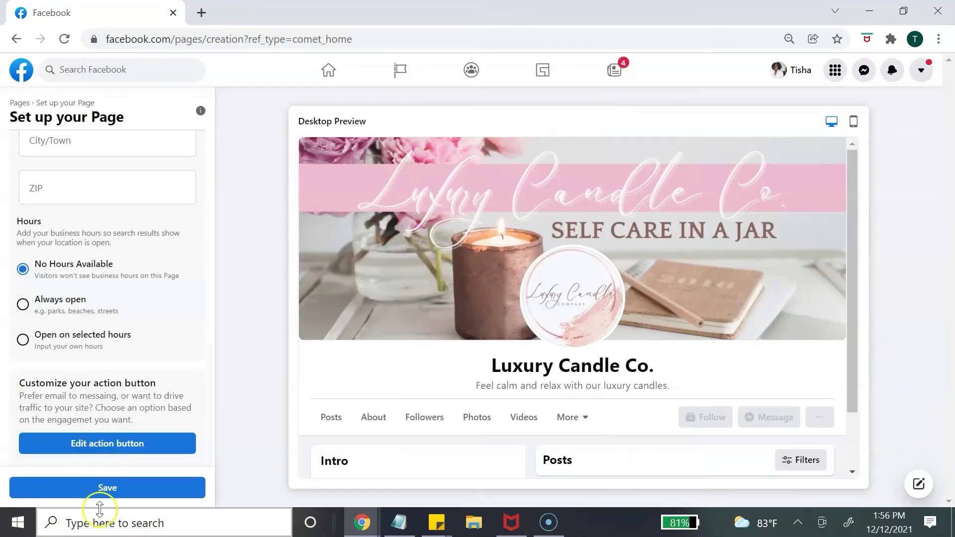
click(119, 488)
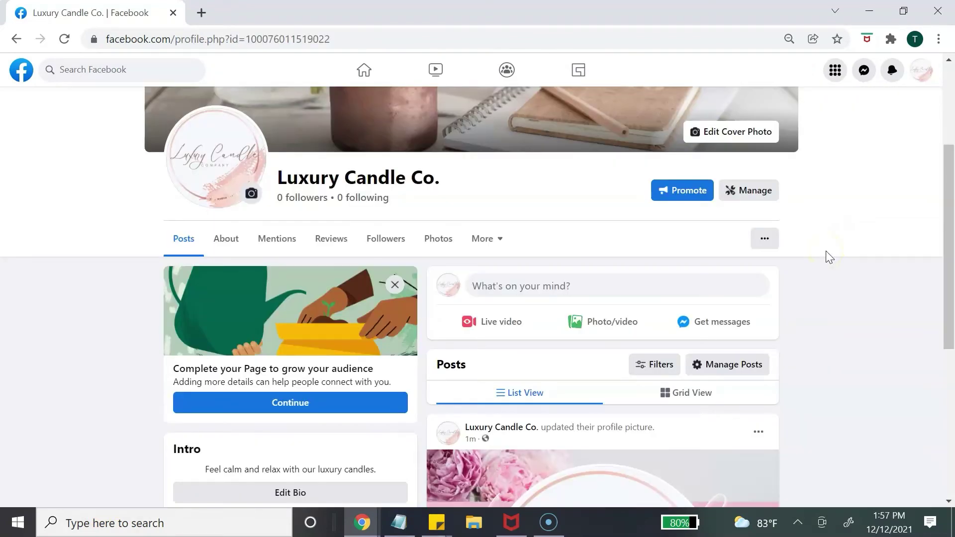
Open Page and Tagging settings from the Page's ... options menu.
scroll(836, 256, up, 4)
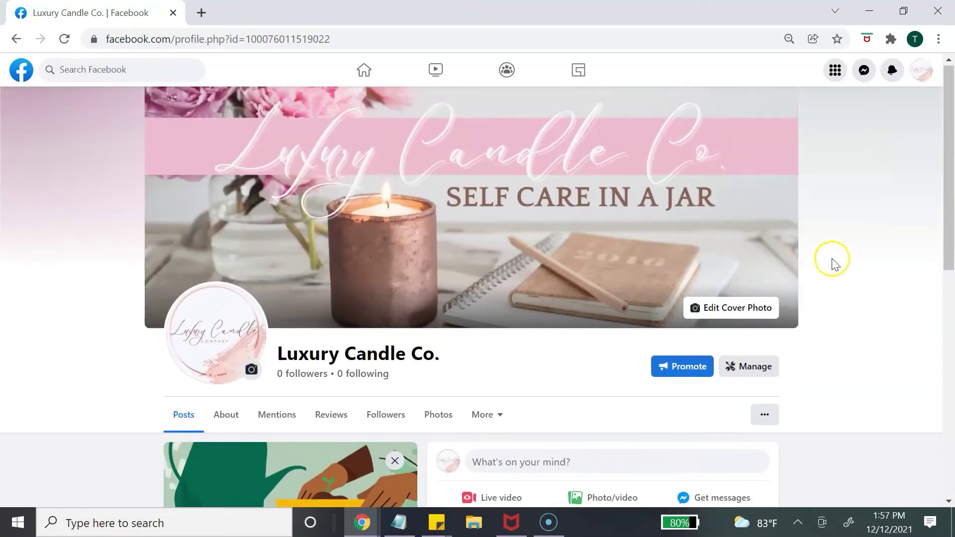
scroll(839, 257, down, 10)
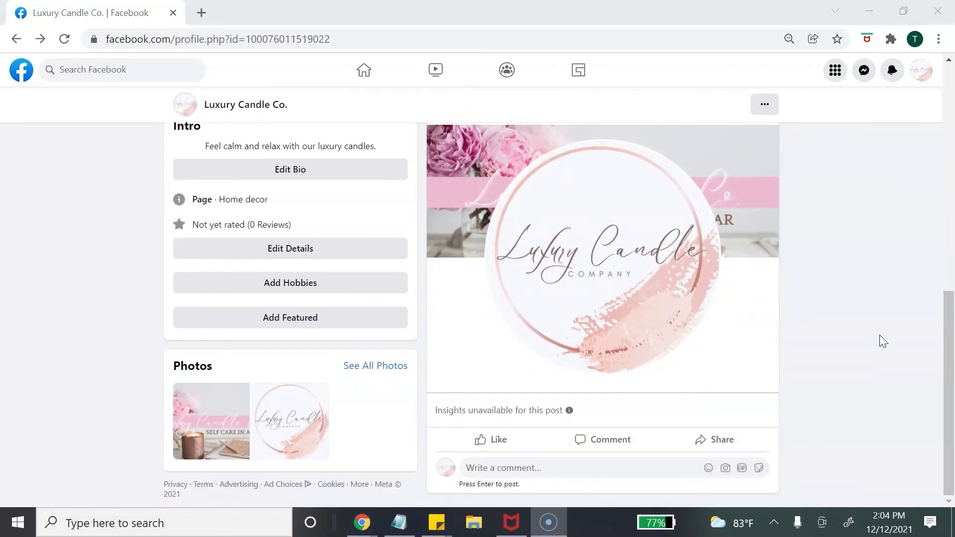
scroll(883, 341, up, 5)
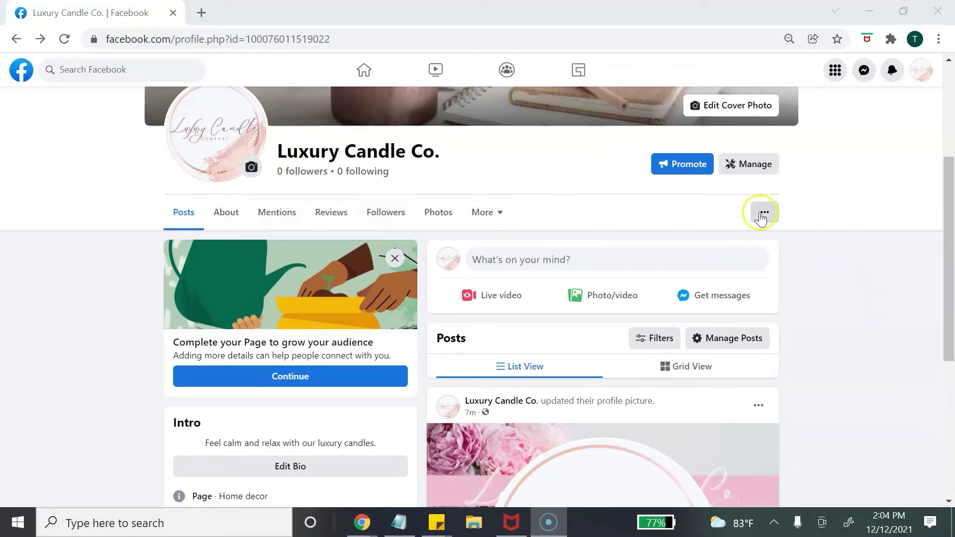
click(767, 215)
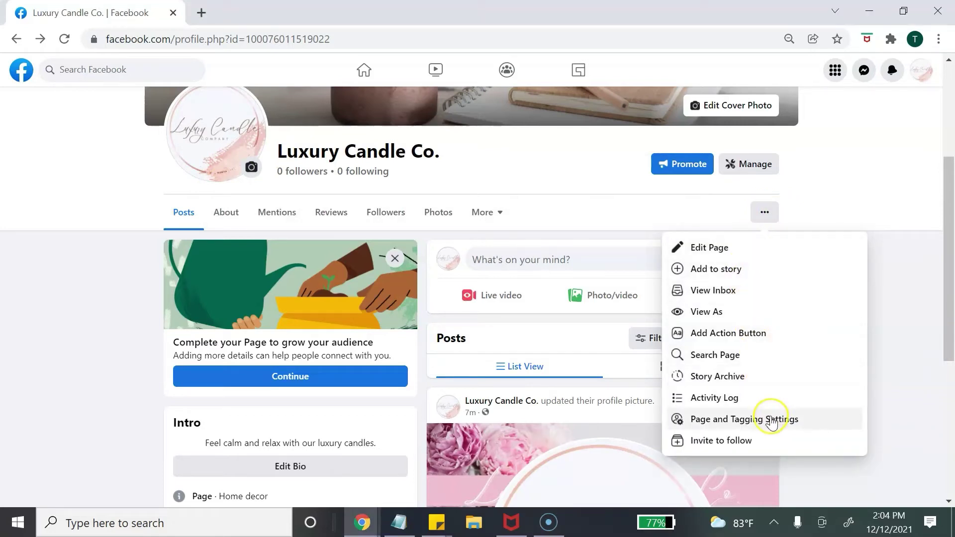
click(771, 419)
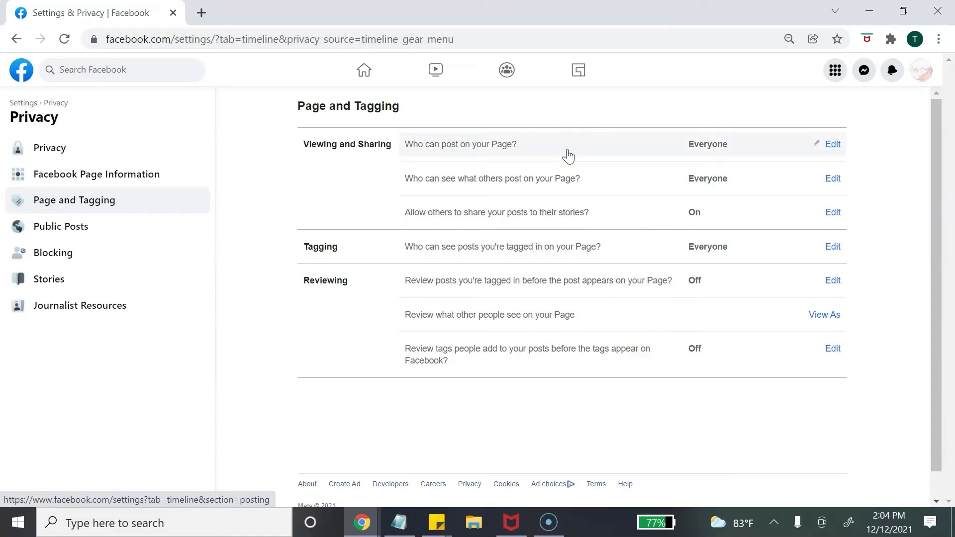
click(545, 152)
Go via Privacy settings to General Page Settings, where no username is set yet.
click(577, 209)
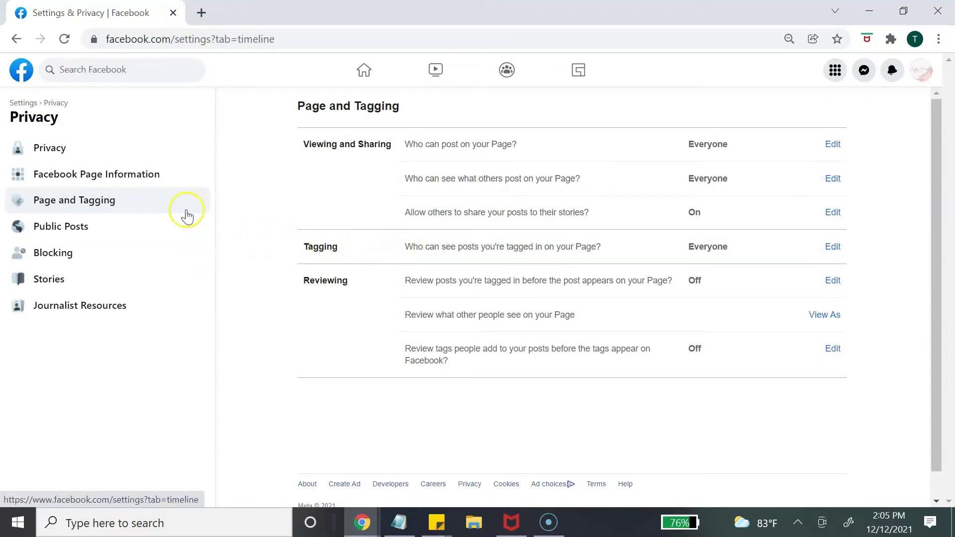
click(65, 153)
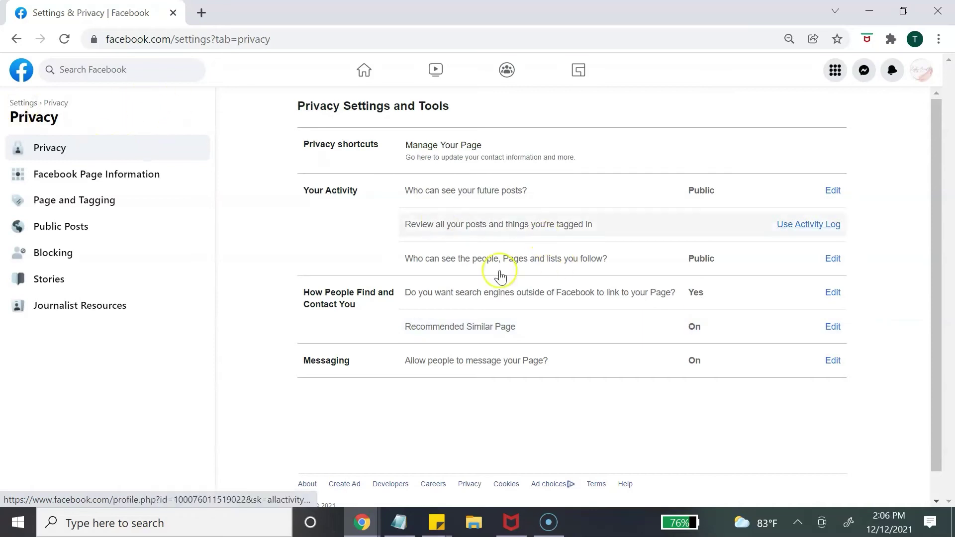
click(23, 106)
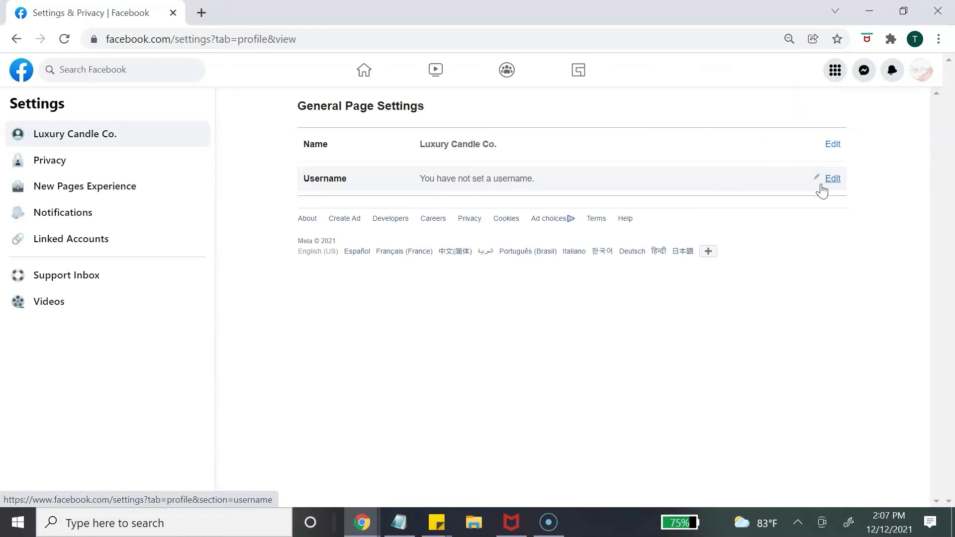
Save luxurycandlecompany as the Page username, confirming with the account password, and dismiss the notice.
click(838, 180)
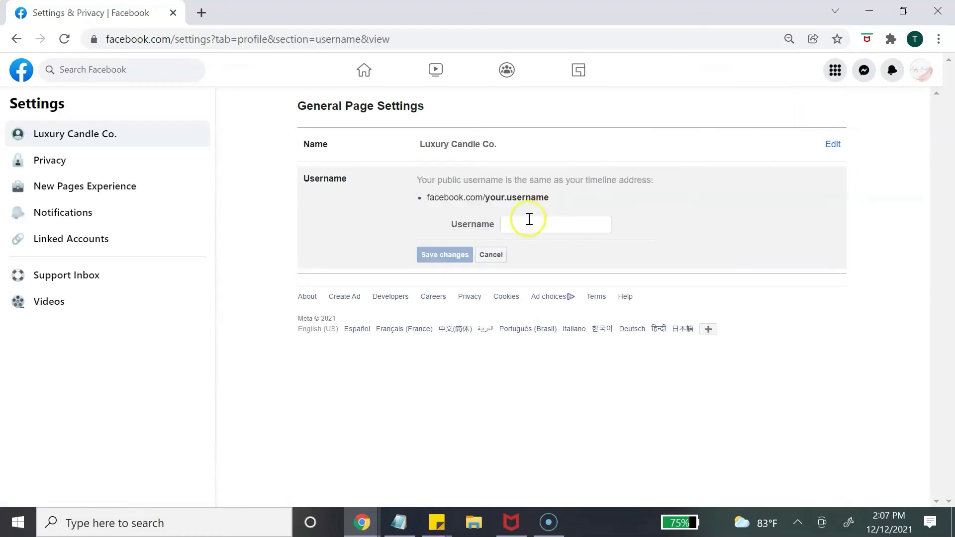
click(527, 225)
text(lux)
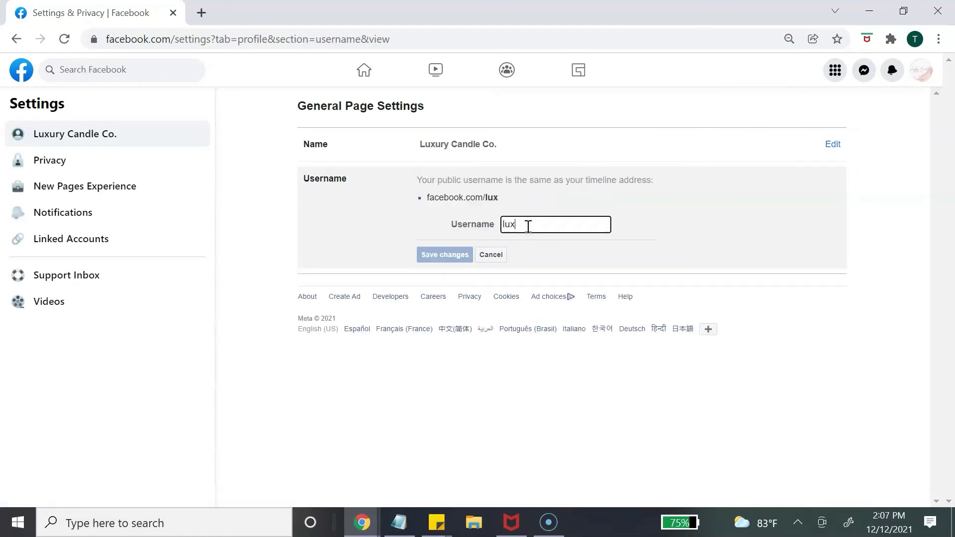
text(urycandleco)
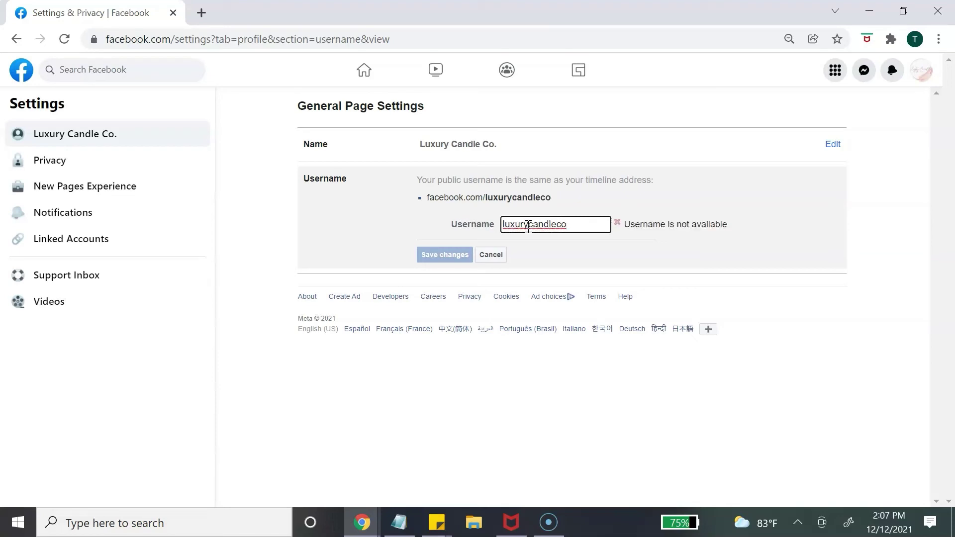
click(570, 229)
text(mpany)
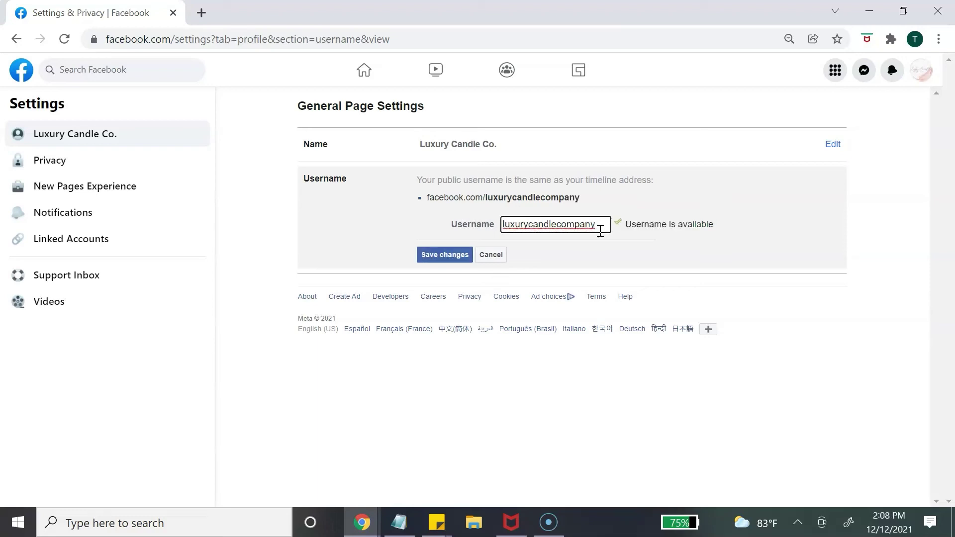
click(448, 256)
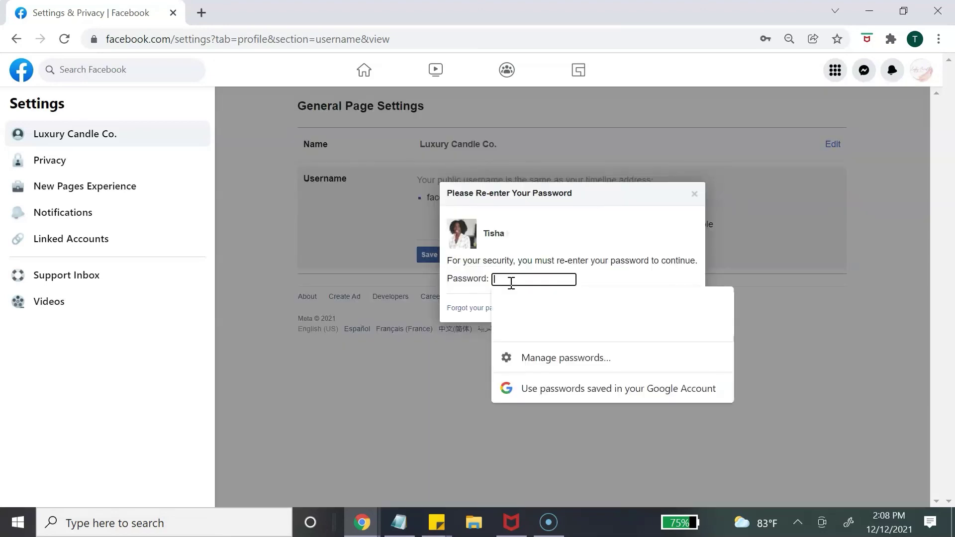
text(•)
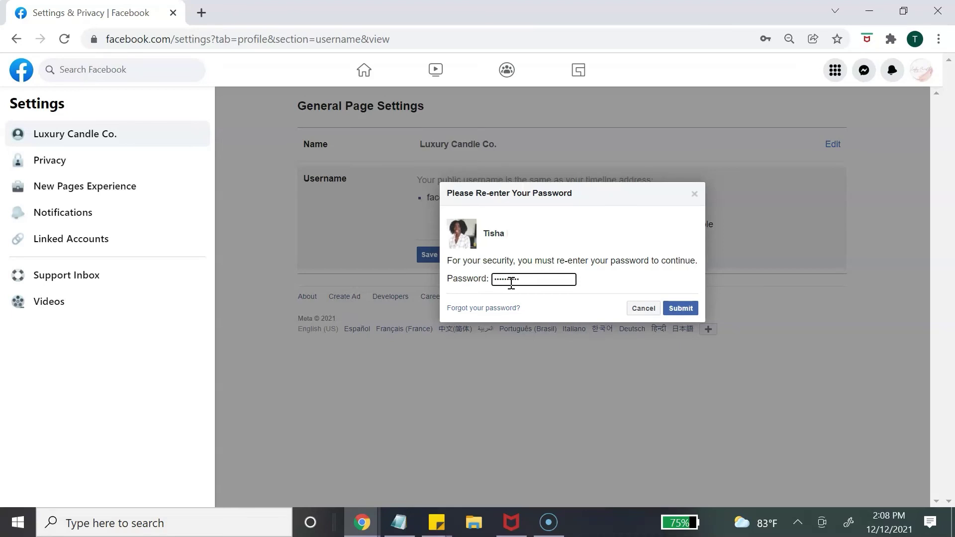
key(Return)
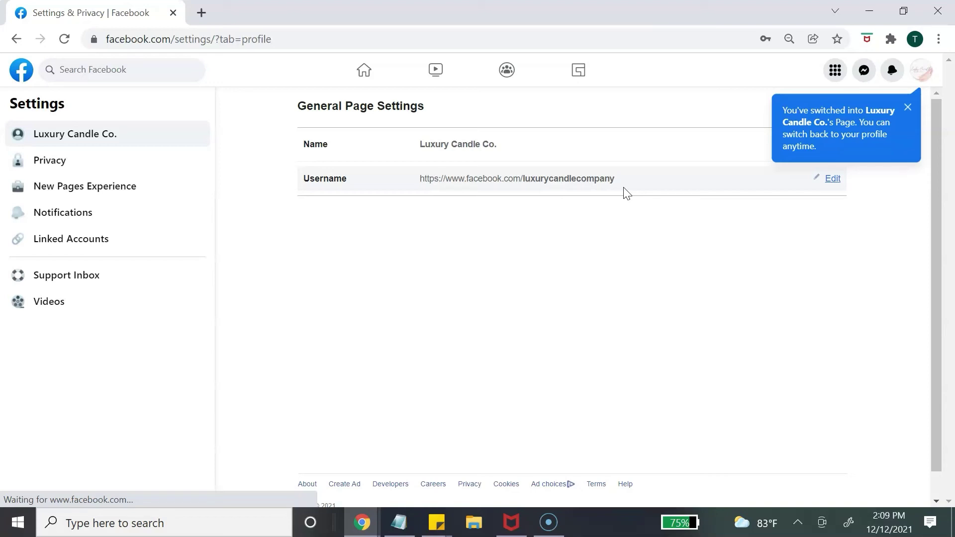
click(219, 265)
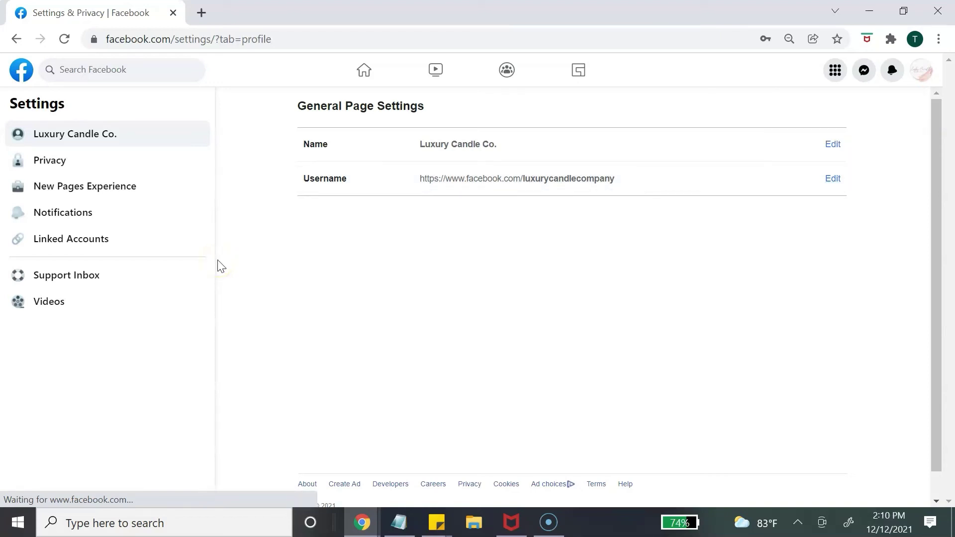
View Linked Accounts, then go back to the Page at facebook.com/luxurycandlecompany.
click(96, 241)
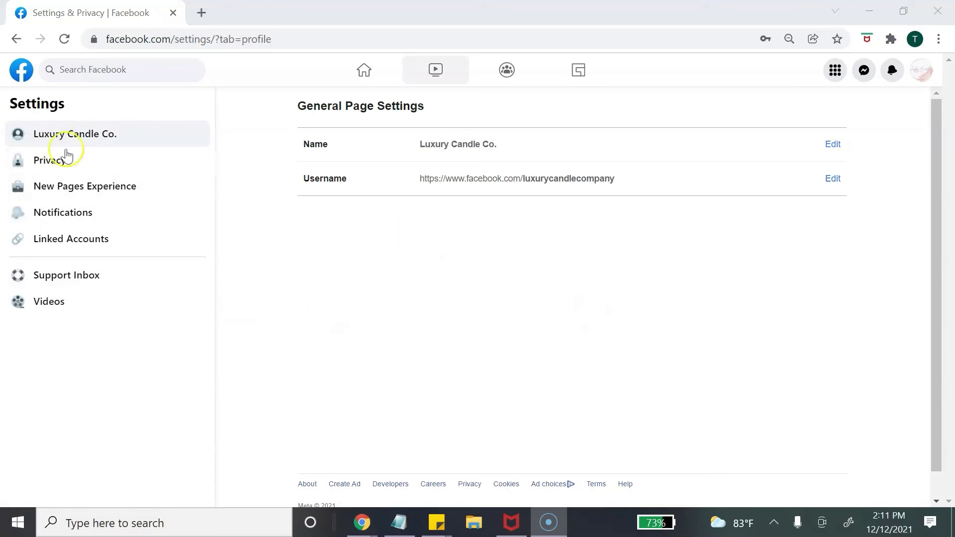
click(19, 36)
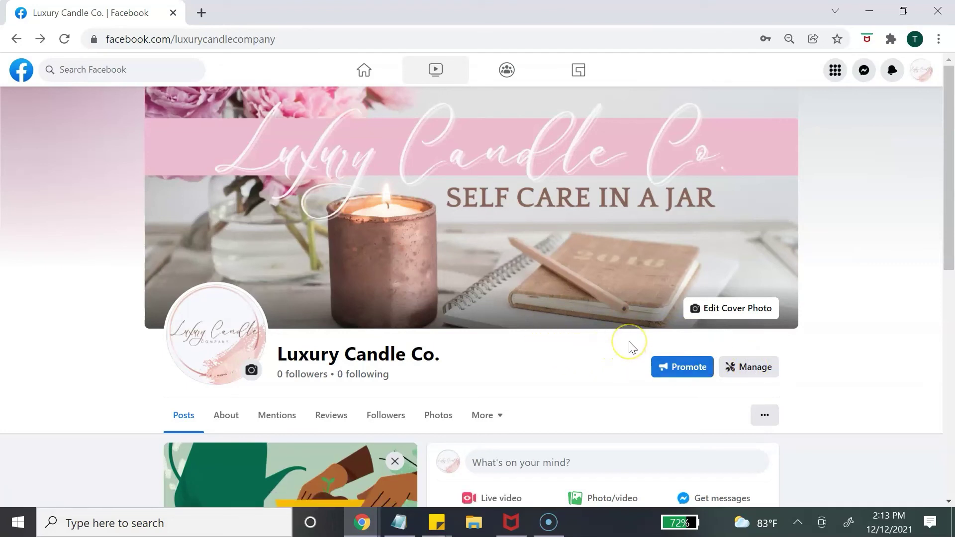
Open the Page's Professional dashboard and scroll through it.
click(755, 369)
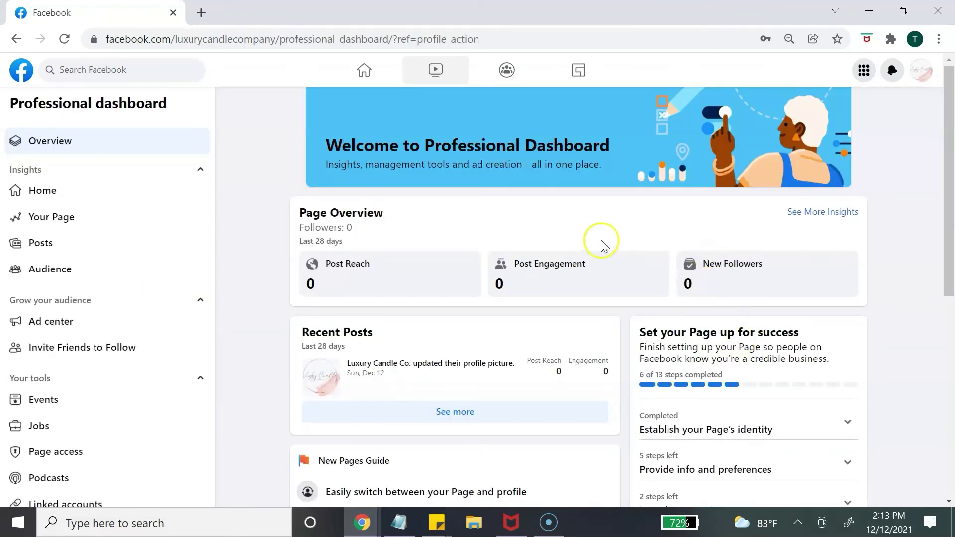
scroll(599, 245, down, 3)
scroll(597, 245, up, 3)
scroll(642, 296, down, 3)
scroll(622, 298, down, 3)
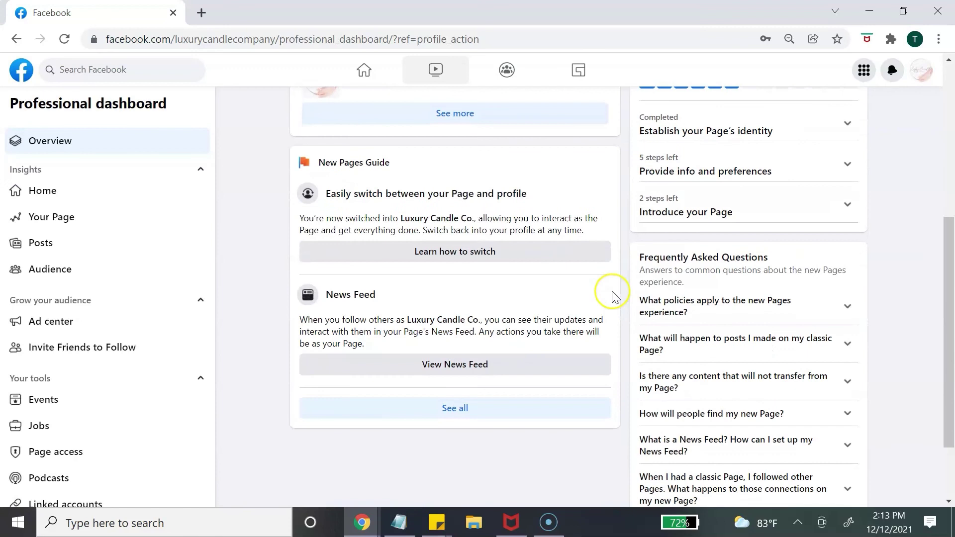
scroll(612, 294, down, 2)
scroll(597, 288, up, 1)
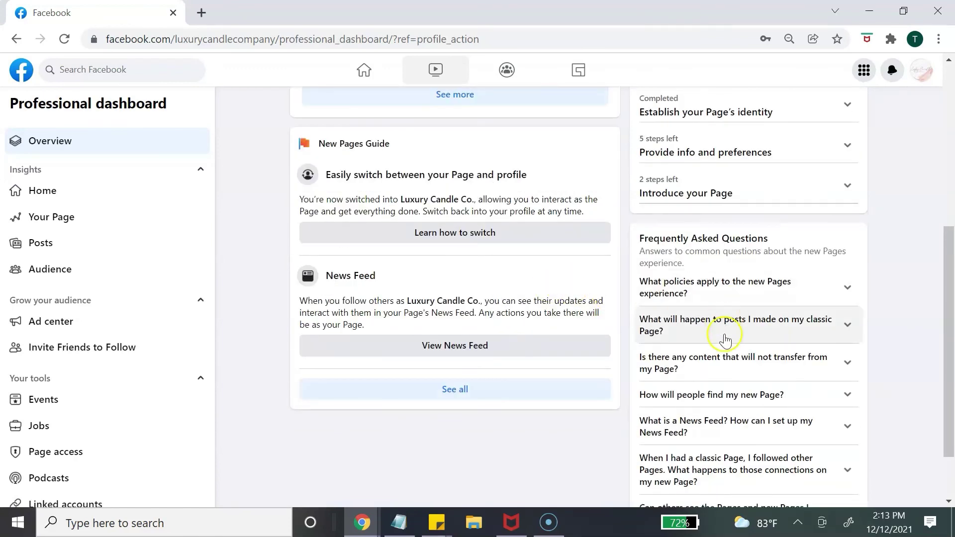
scroll(577, 319, up, 5)
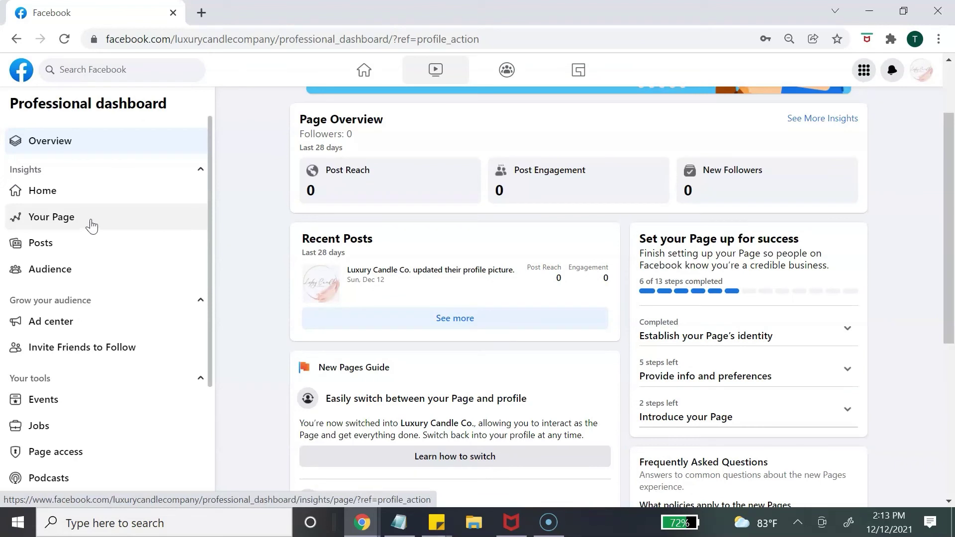
Look over the Page's Insights home in the dashboard.
click(99, 189)
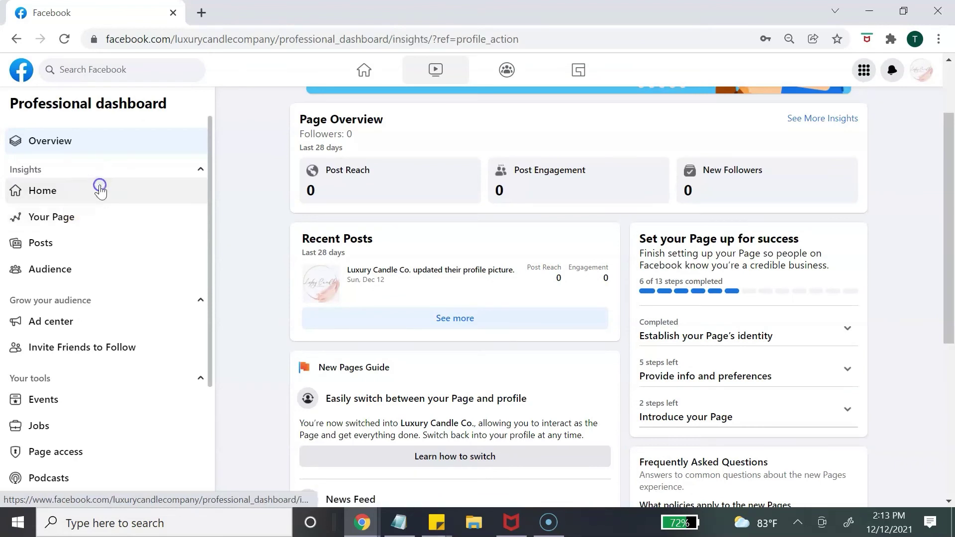
scroll(380, 164, down, 2)
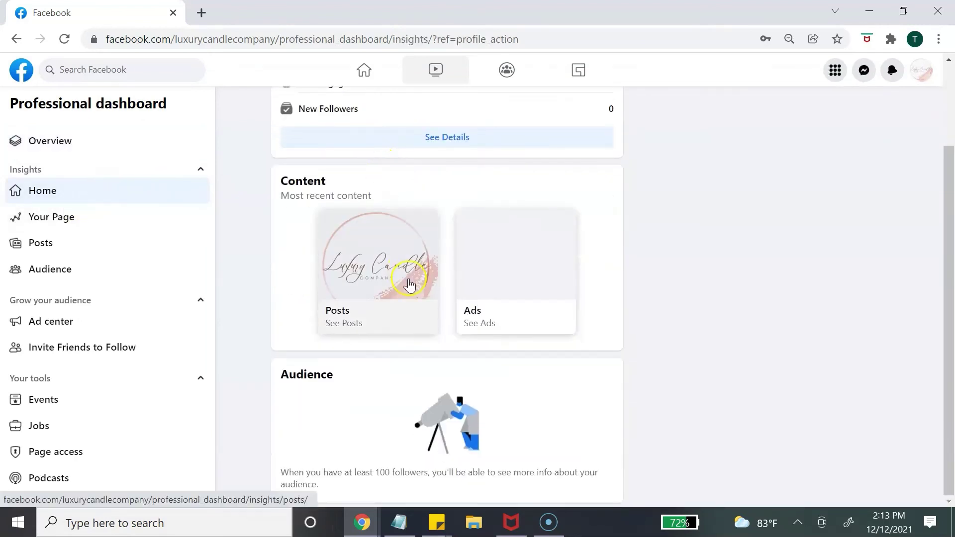
scroll(408, 281, up, 2)
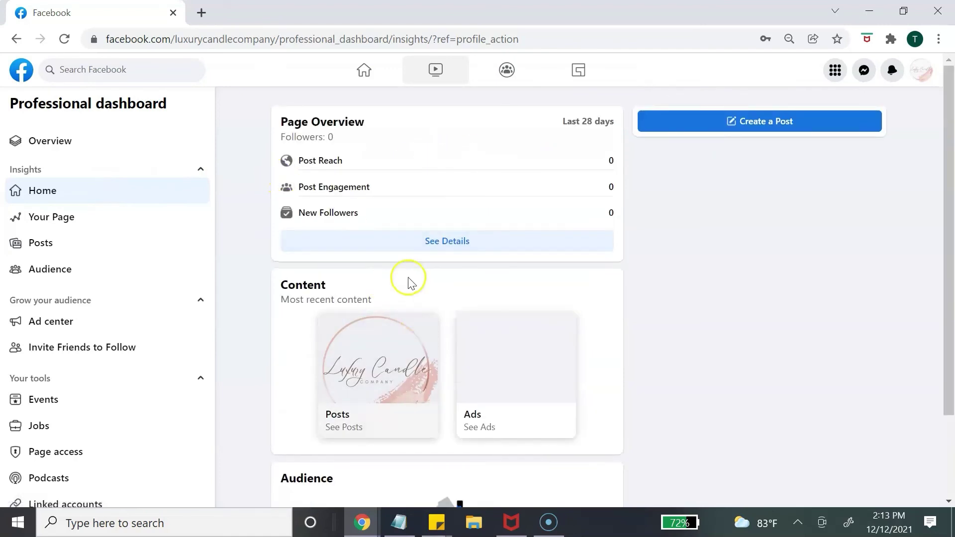
scroll(409, 280, down, 2)
scroll(348, 393, up, 2)
Check the Your Page and Posts insights, then bring up Audience insights.
click(78, 228)
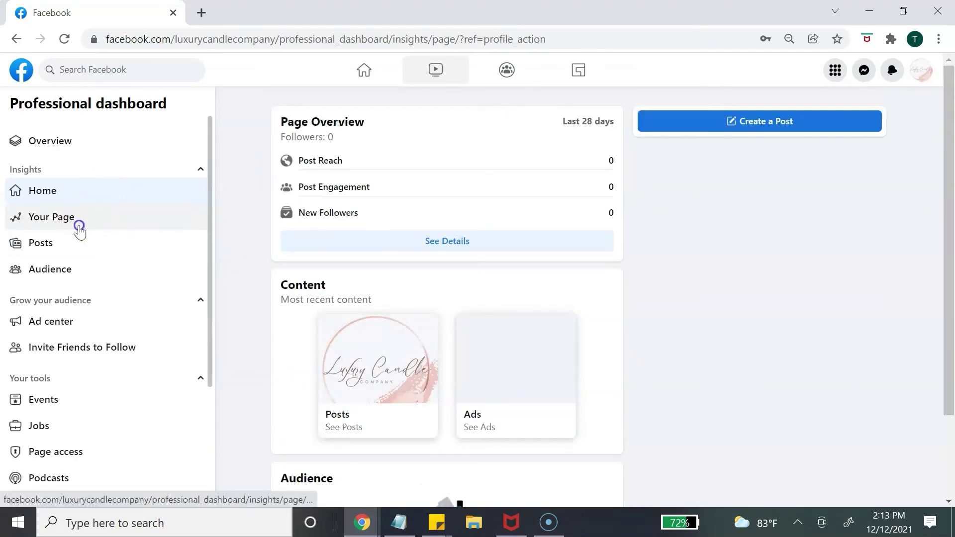
scroll(386, 180, down, 1)
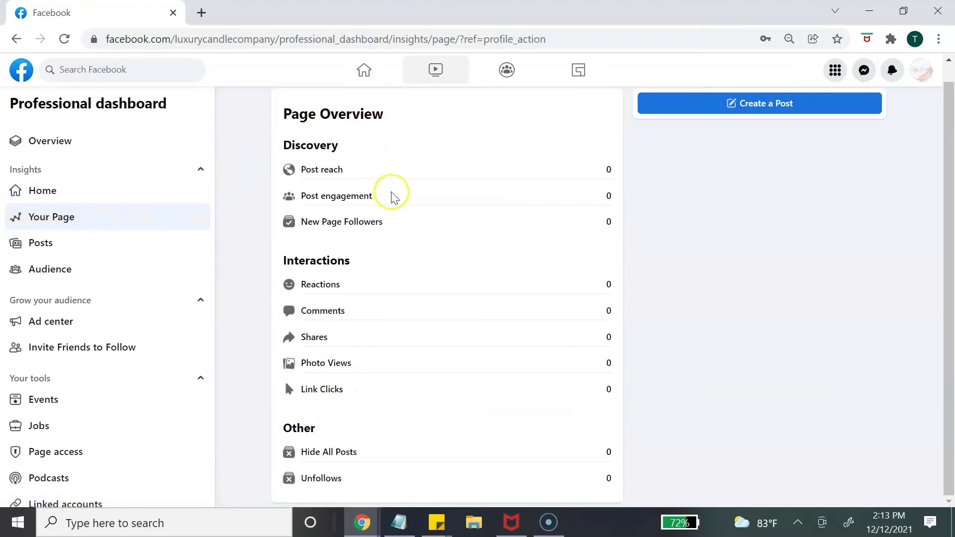
scroll(398, 289, up, 1)
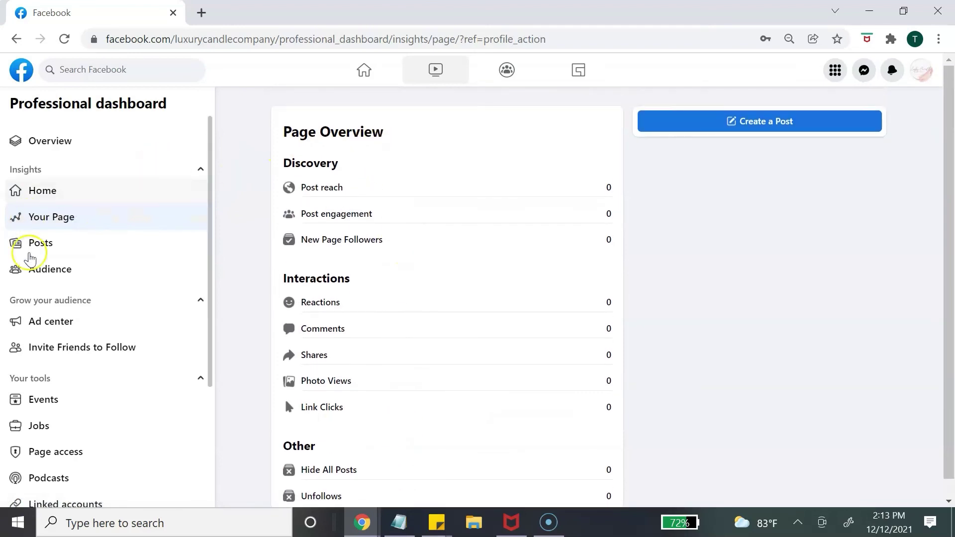
click(56, 243)
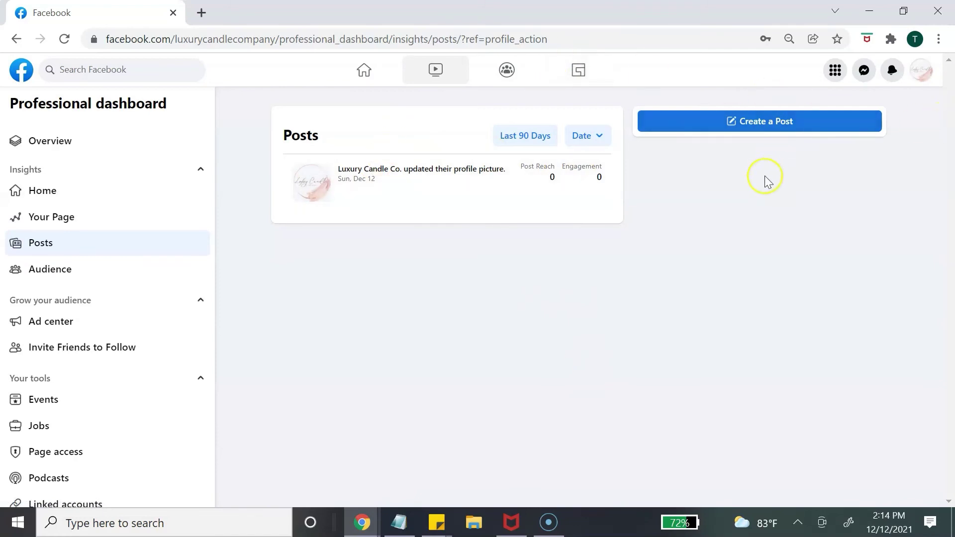
click(16, 274)
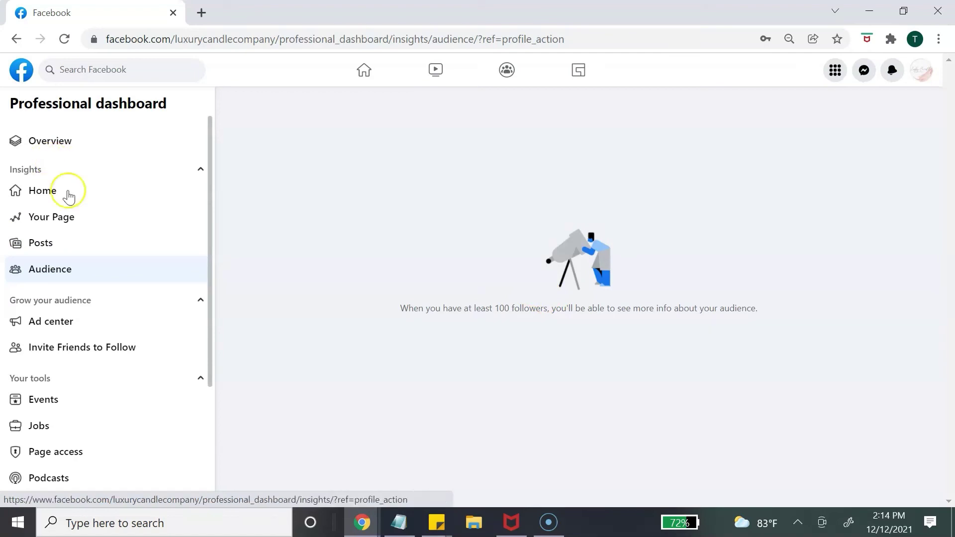
scroll(123, 278, down, 3)
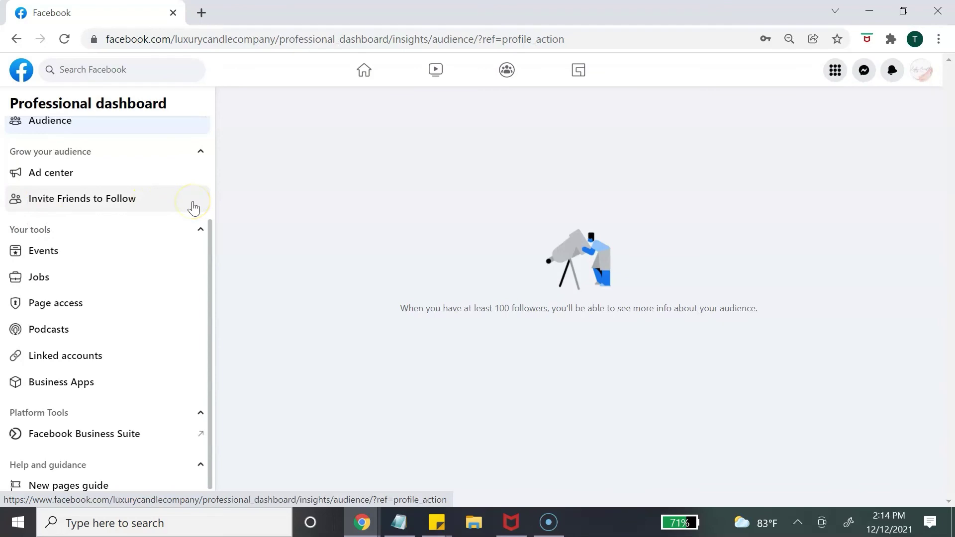
Check the Instagram and WhatsApp linked accounts settings, then return to the Professional dashboard.
scroll(179, 209, down, 1)
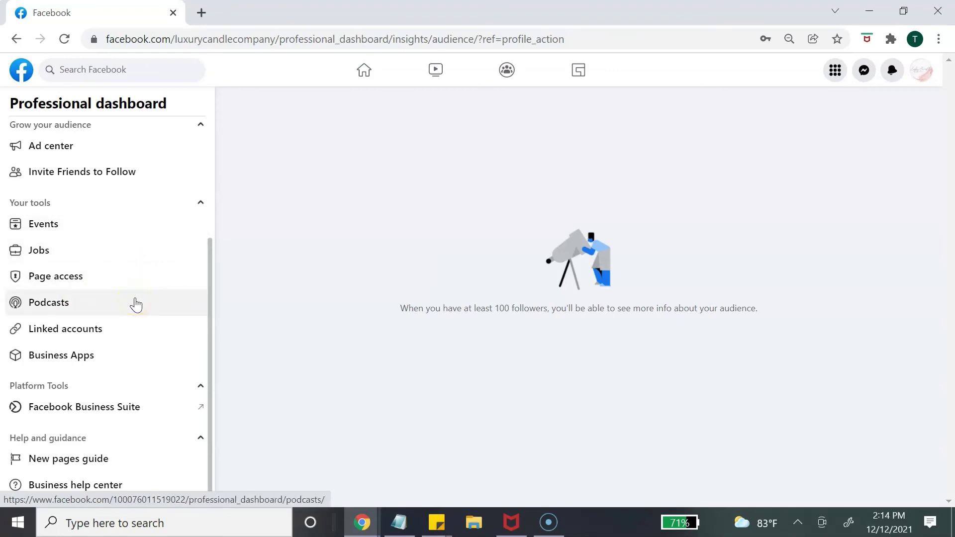
click(136, 328)
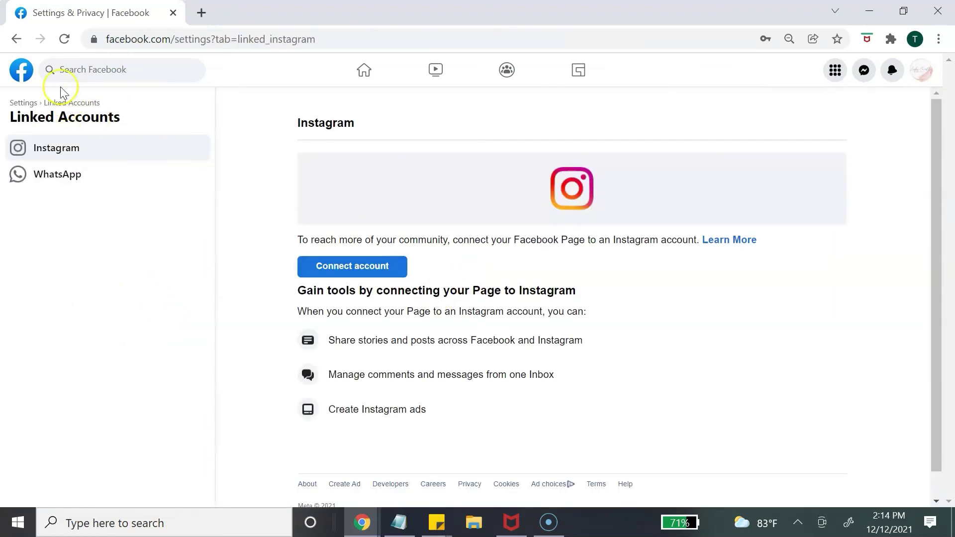
click(23, 38)
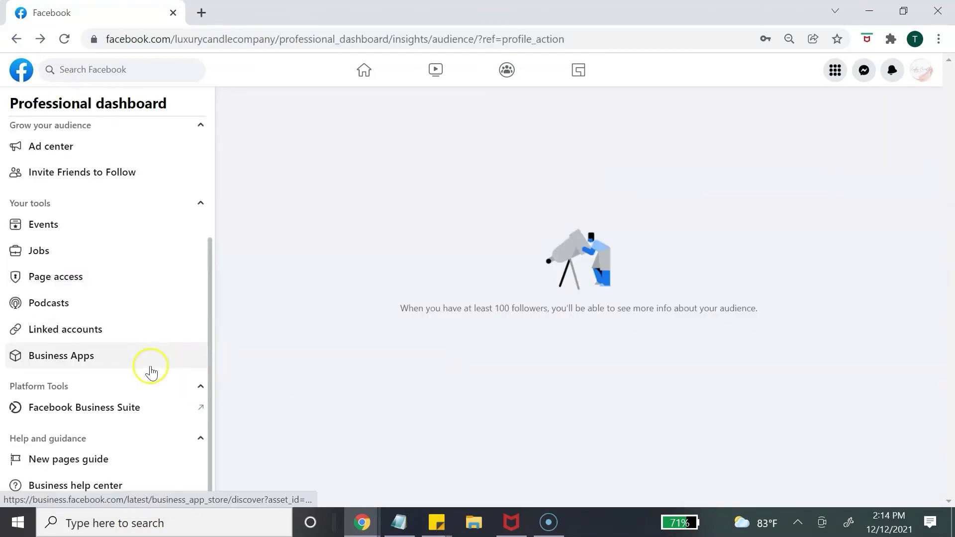
Open the Business Apps catalogue listing appointment apps like Acuity Scheduling.
click(87, 362)
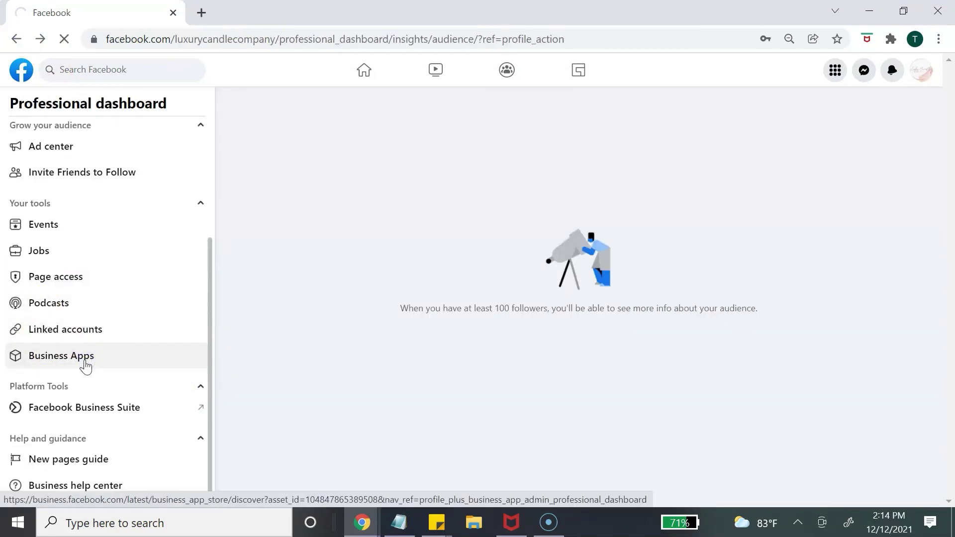
click(86, 367)
click(124, 337)
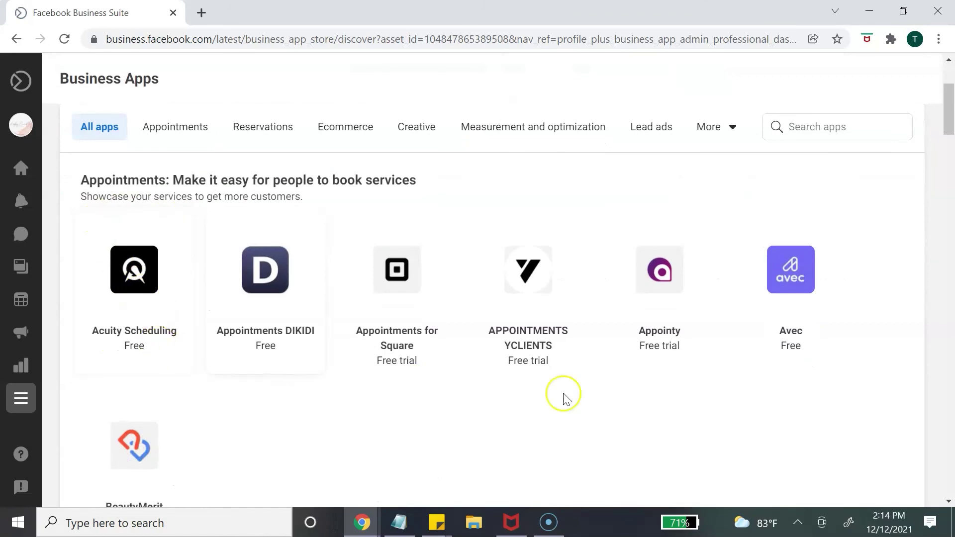
Browse the Business Apps categories down to Lead ads, then return to the Audience insights dashboard.
scroll(623, 329, down, 1)
scroll(623, 329, down, 15)
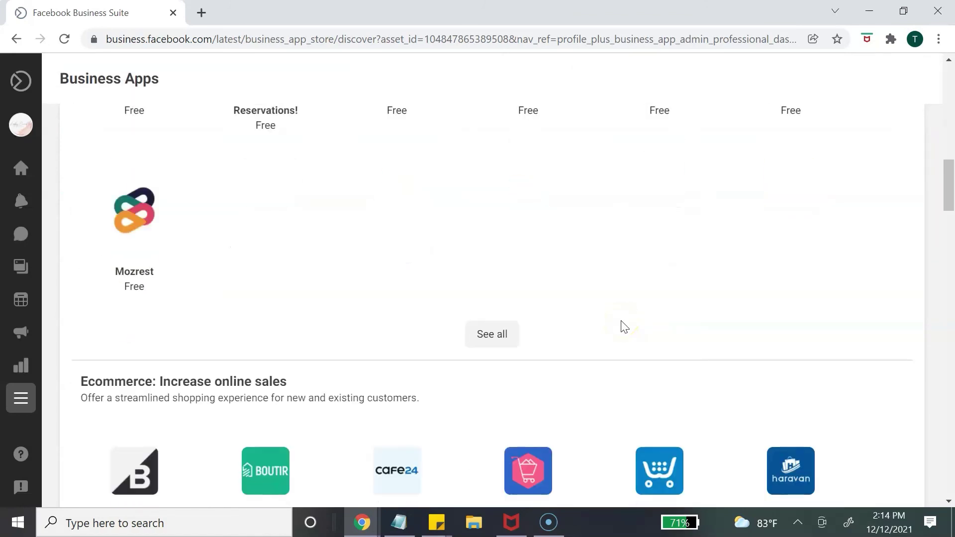
scroll(621, 330, down, 15)
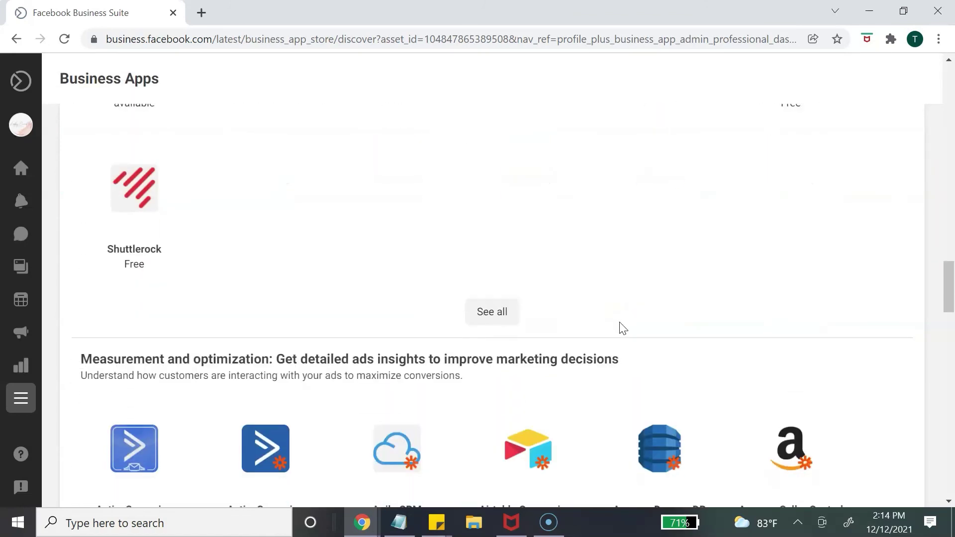
scroll(622, 329, down, 9)
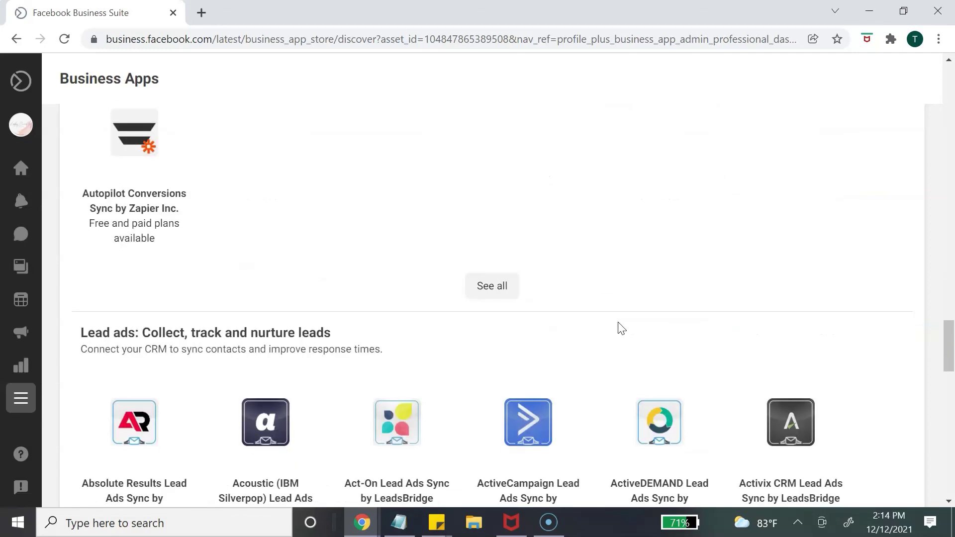
scroll(619, 327, down, 5)
scroll(617, 326, up, 20)
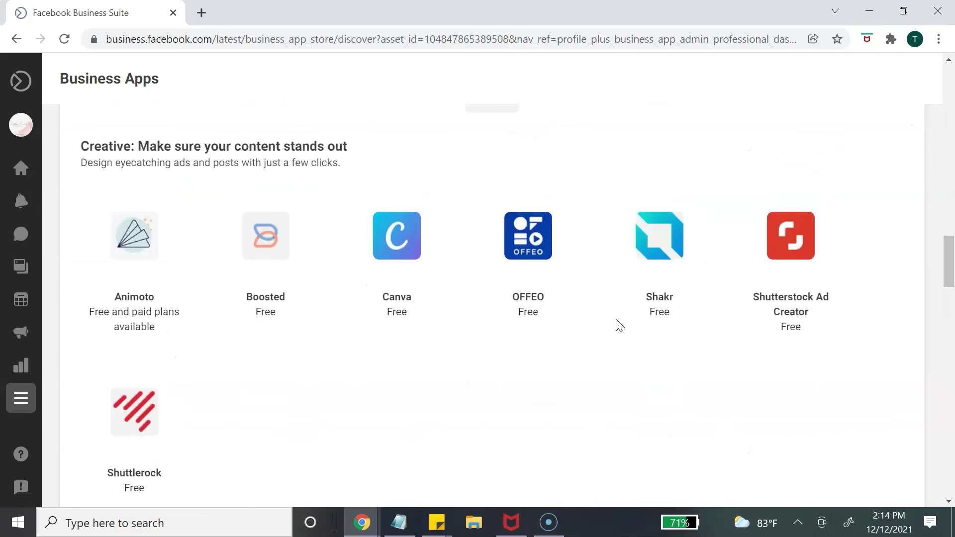
scroll(604, 293, up, 20)
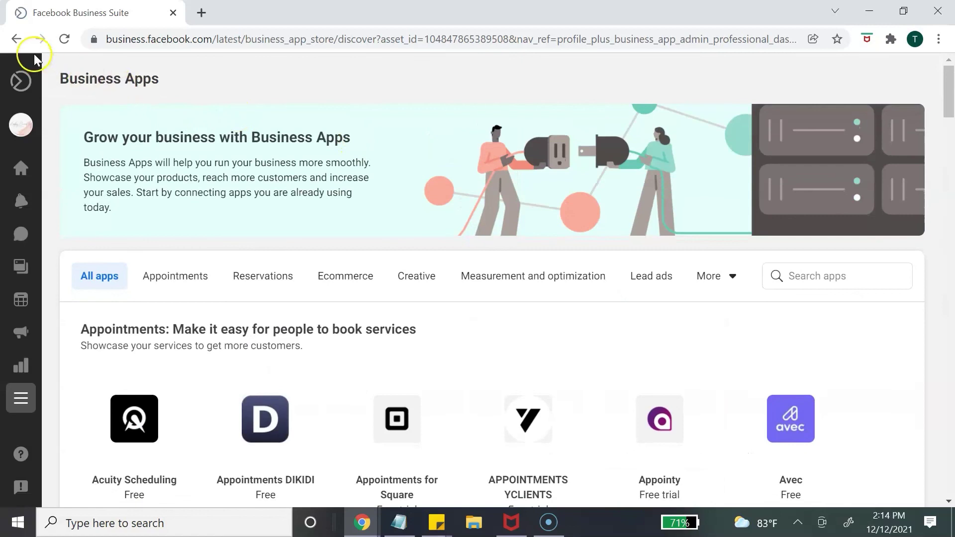
click(16, 39)
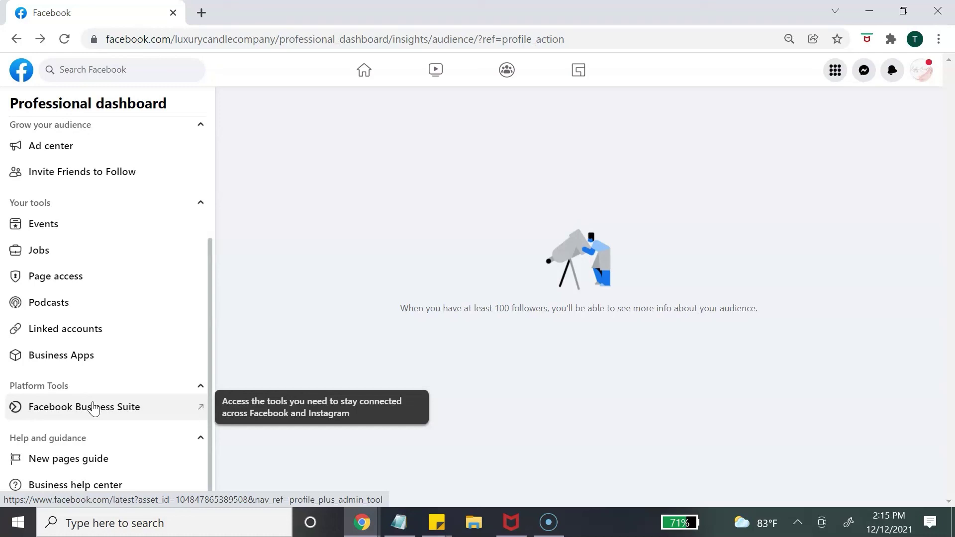
click(134, 385)
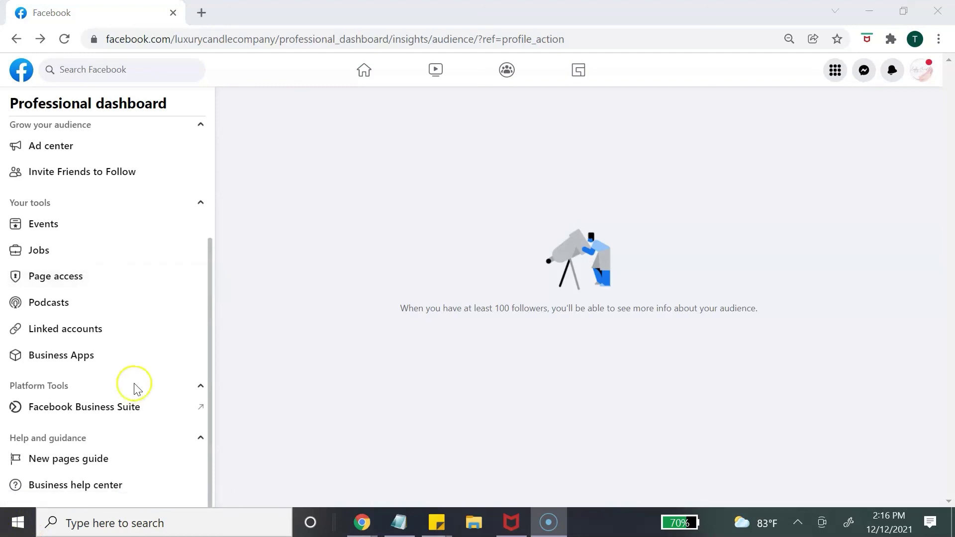
scroll(135, 390, up, 1)
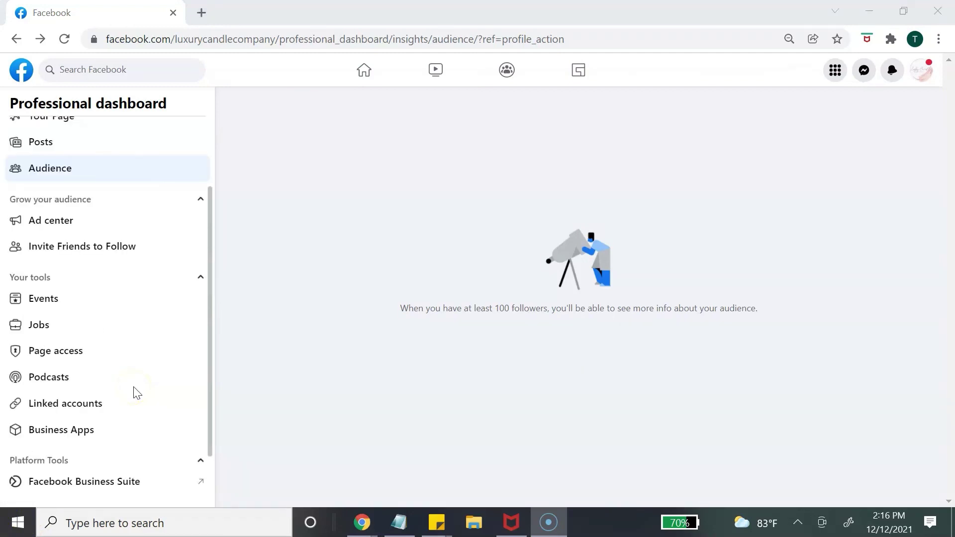
scroll(135, 392, up, 2)
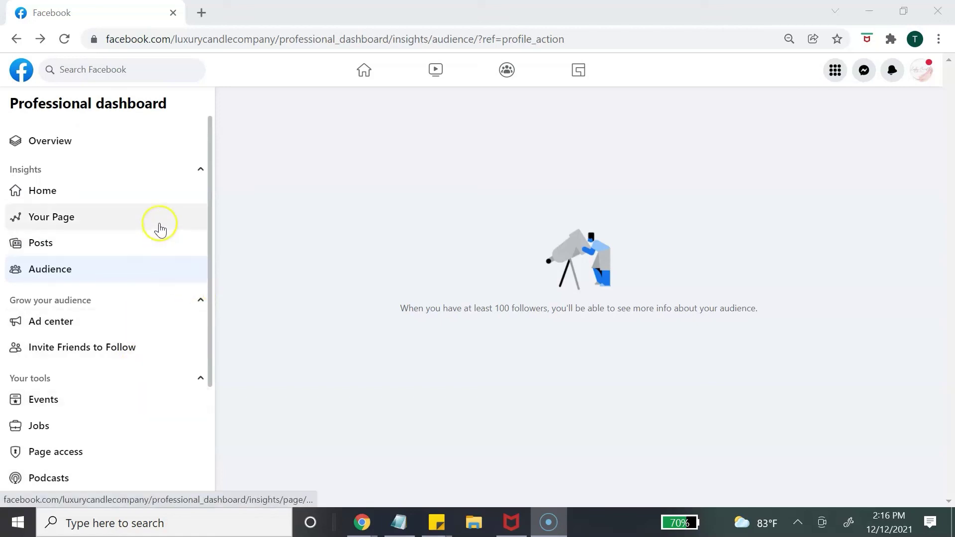
scroll(180, 198, down, 3)
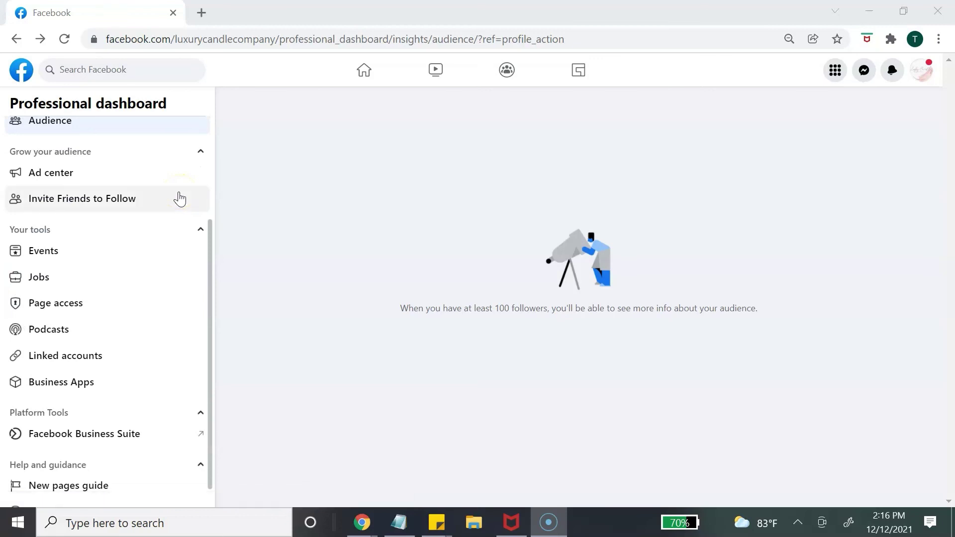
scroll(180, 198, down, 1)
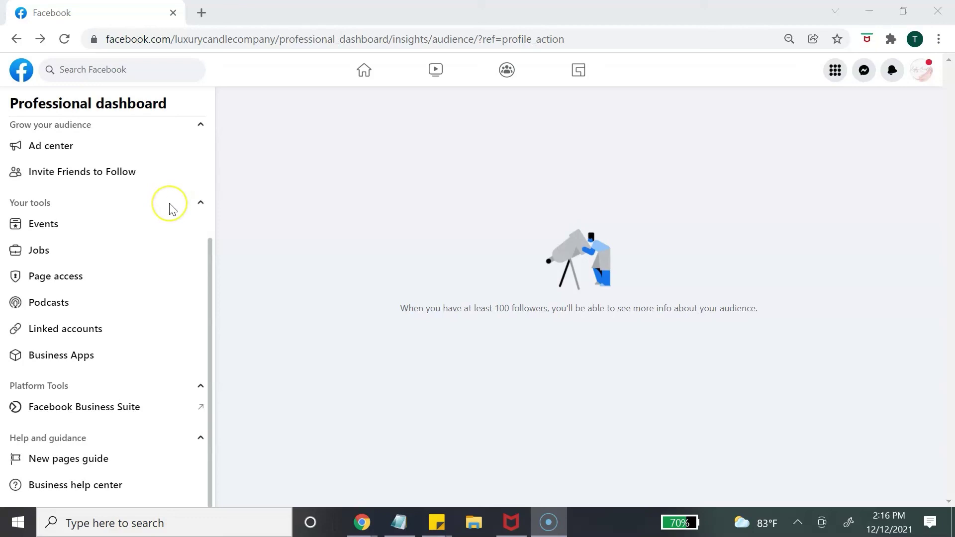
scroll(173, 158, up, 4)
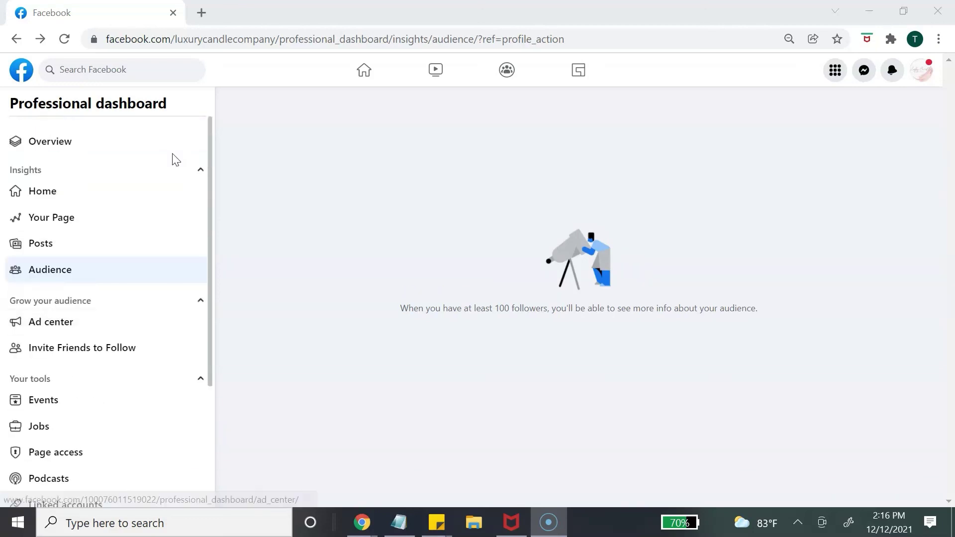
scroll(172, 158, down, 4)
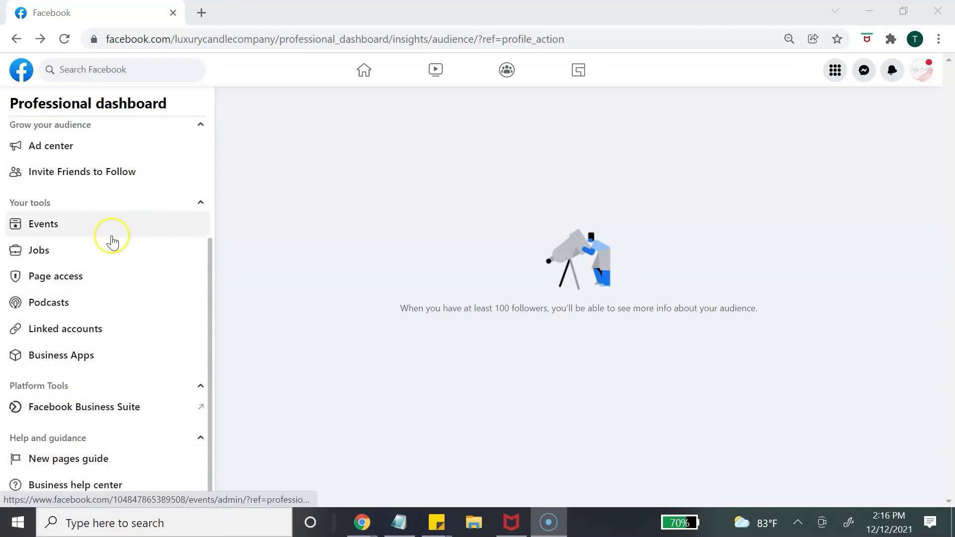
scroll(119, 226, up, 4)
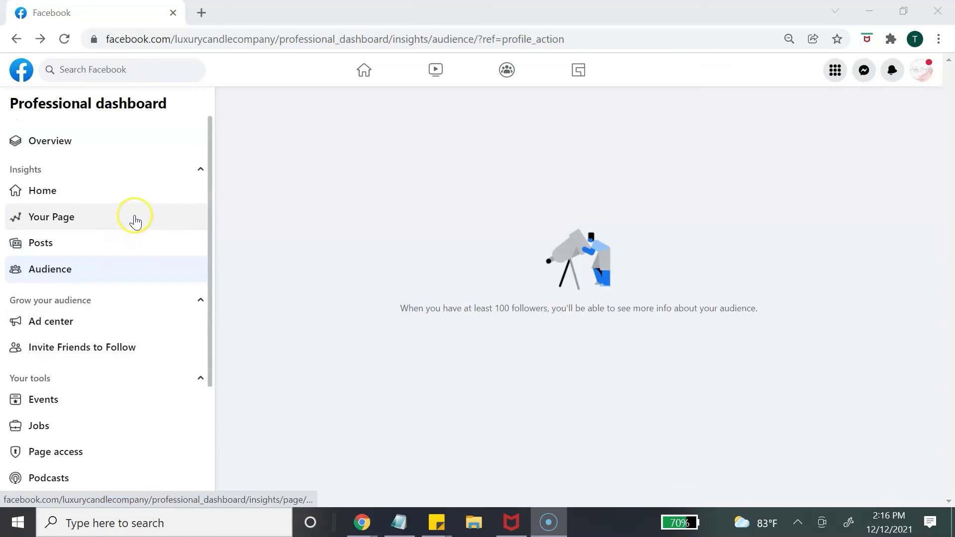